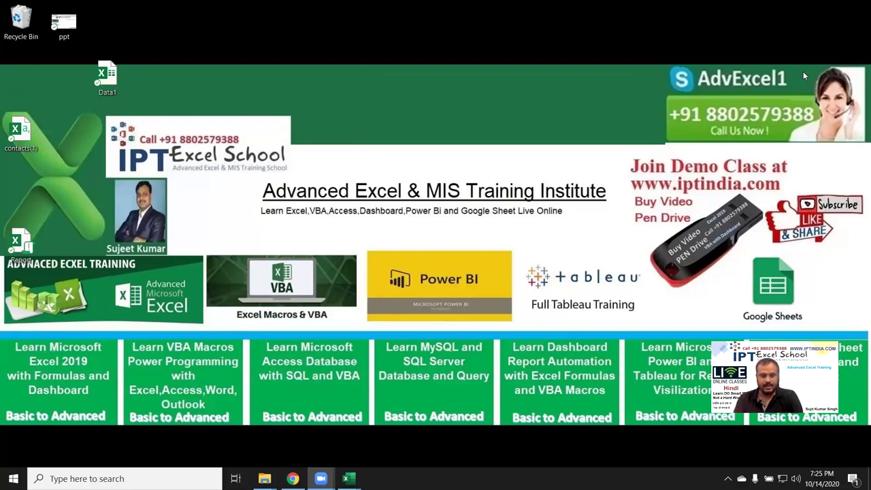
Bring the Book3 workbook forward and delete columns A:C holding the Date/Time data.
click(349, 479)
click(305, 448)
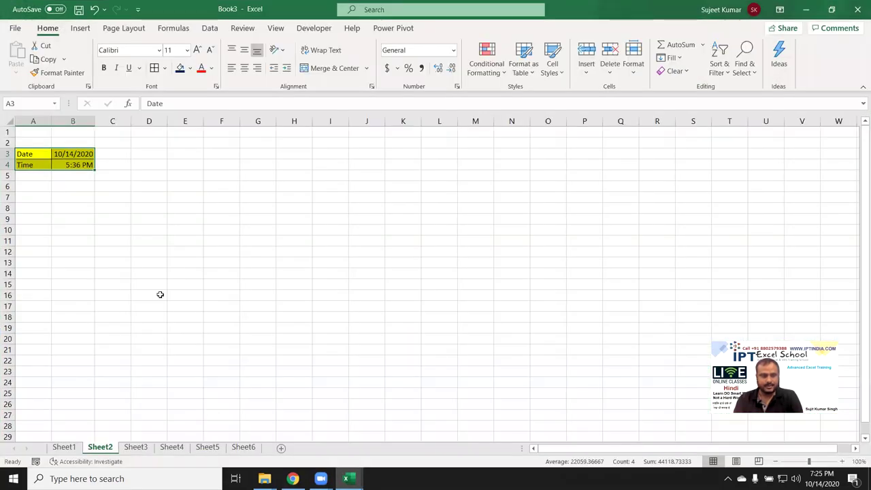
drag(30, 121, 113, 121)
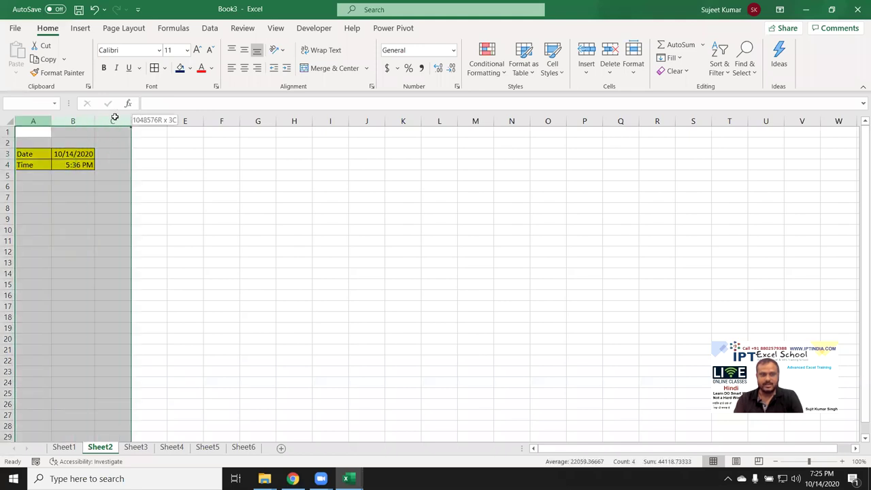
key(ctrl+minus)
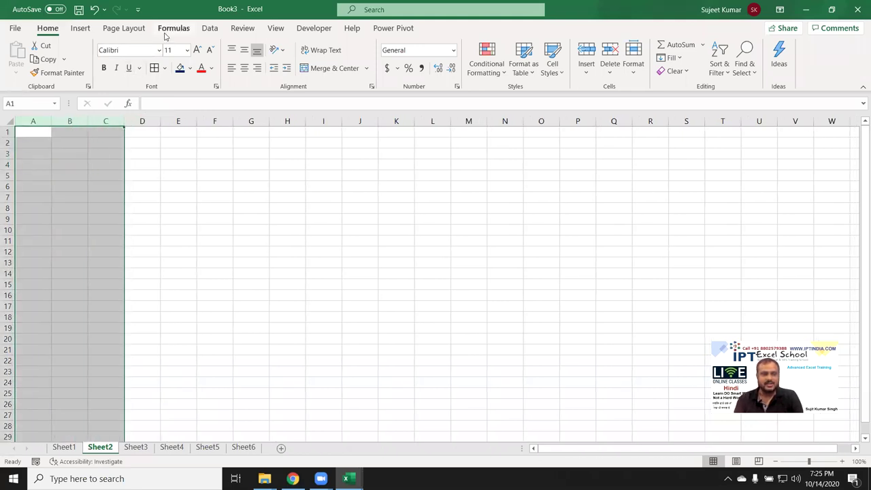
After browsing the text functions, enter =BAHTTEXT(100) in cell B1.
click(169, 29)
click(157, 70)
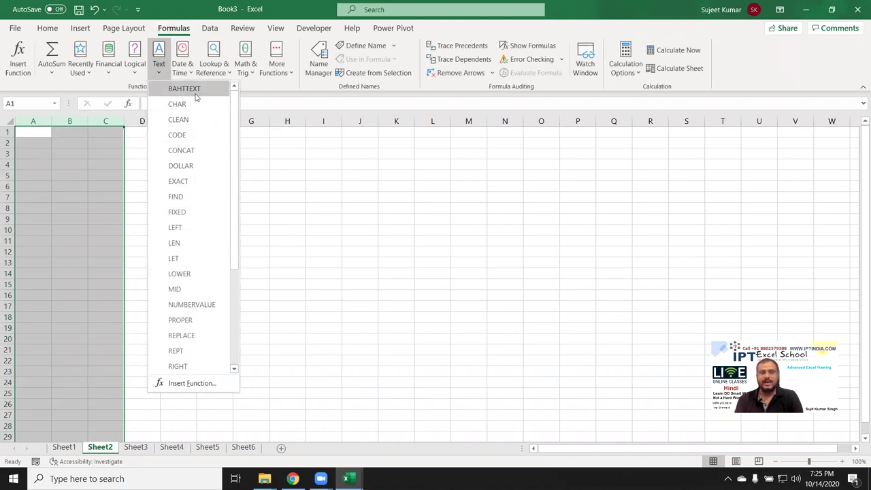
click(69, 146)
click(61, 135)
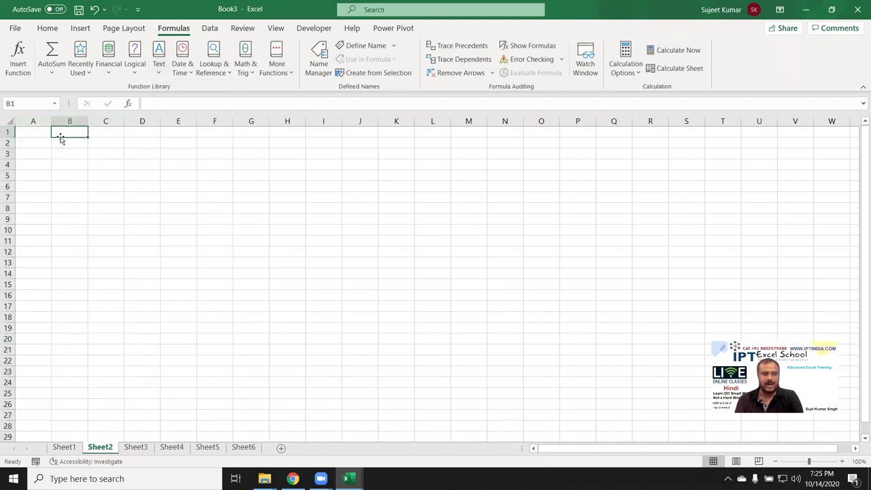
text(=bh)
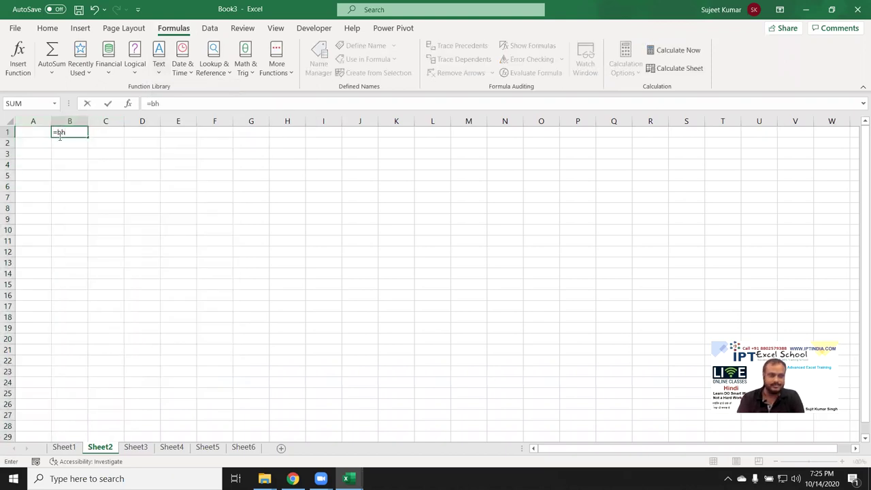
key(BackSpace)
key(Tab)
text(100))
key(Return)
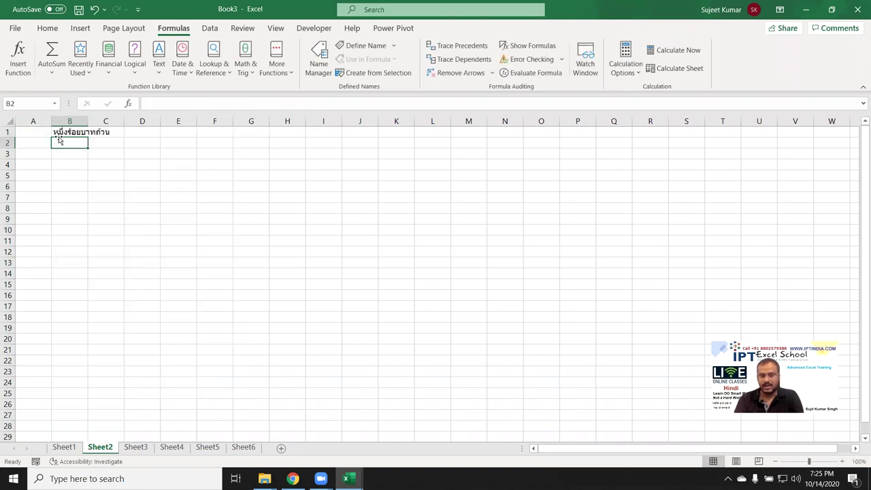
Change the B1 formula to =BAHTTEXT(1005) and copy its Thai baht text.
key(Up)
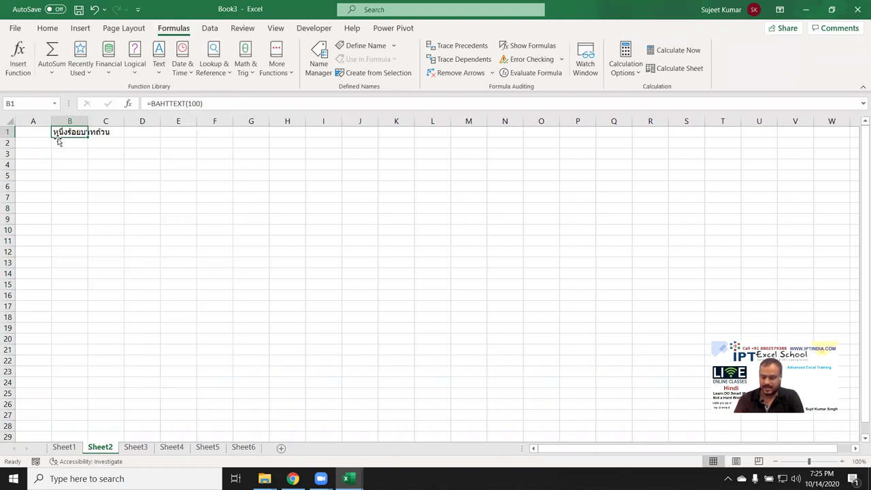
click(203, 103)
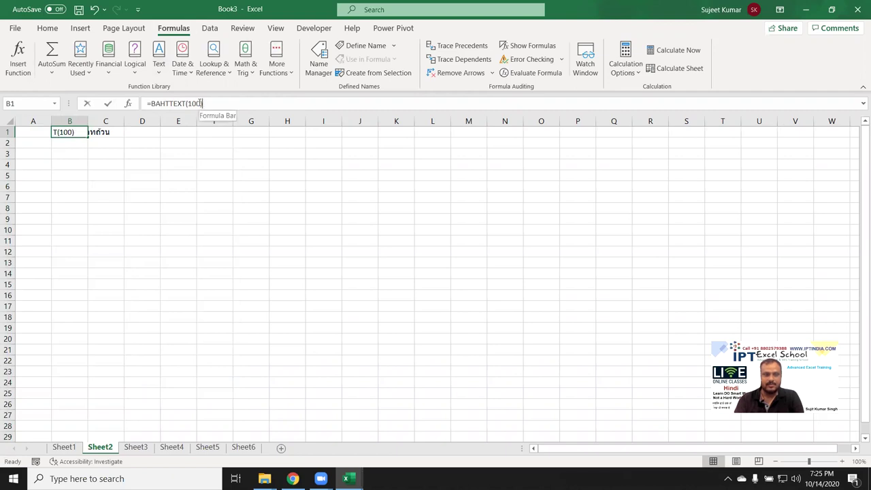
text(1005)
key(Return)
key(Up)
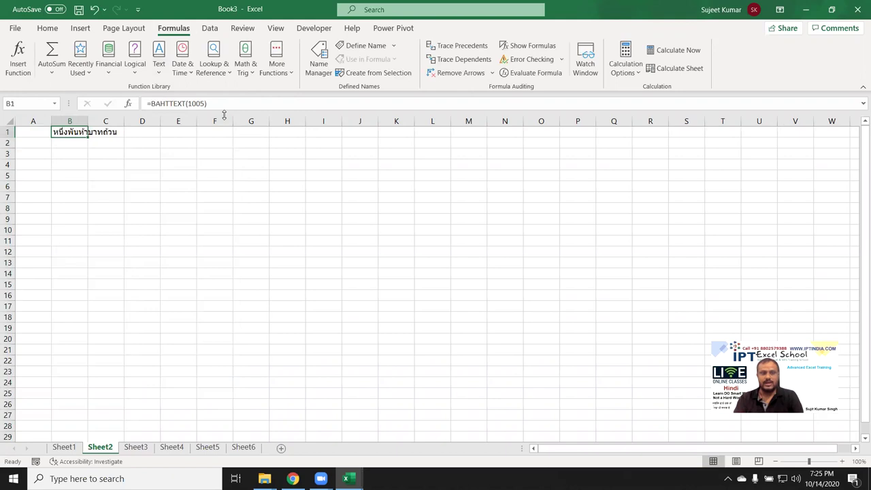
key(ctrl+c)
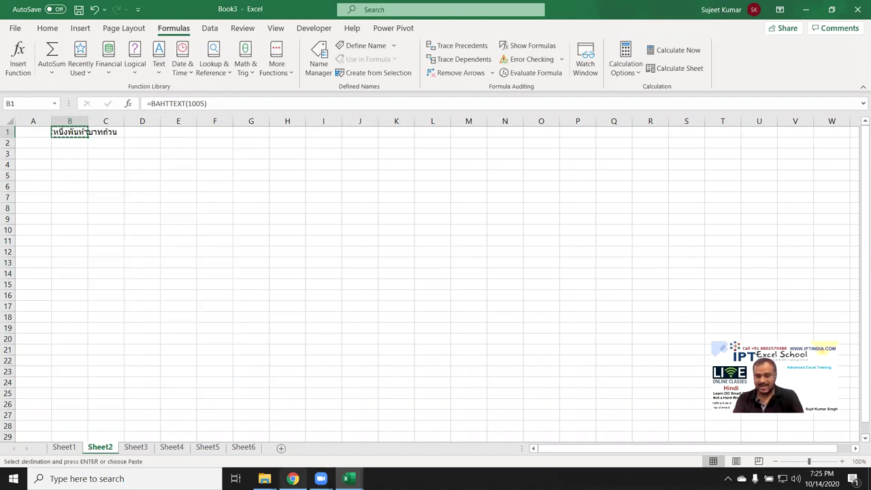
click(292, 479)
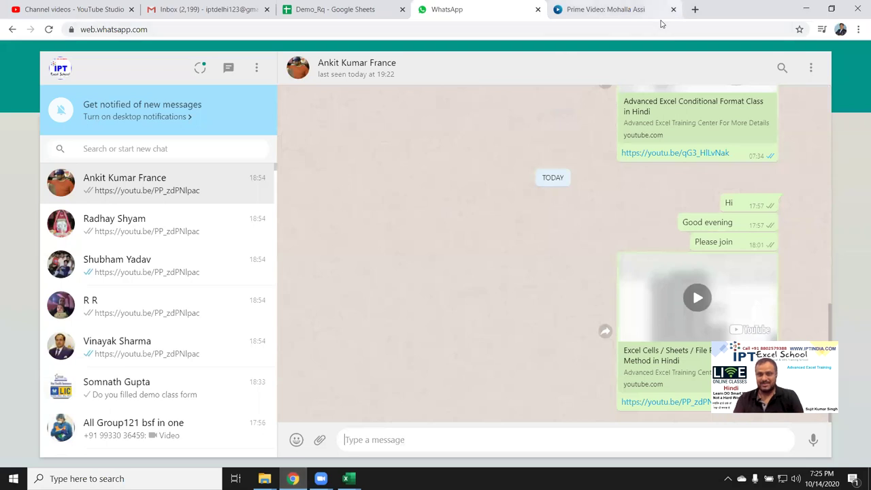
Open Google Translate in a new browser tab from the Google apps list.
click(695, 9)
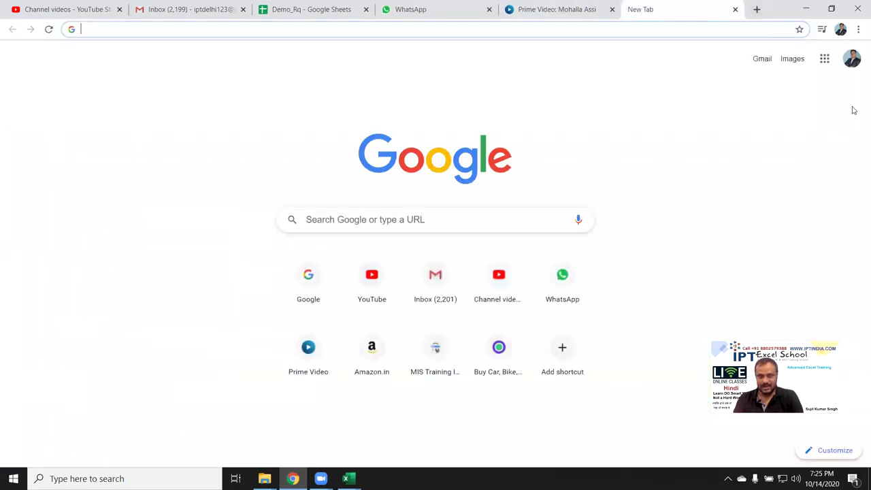
click(824, 60)
scroll(775, 269, down, 3)
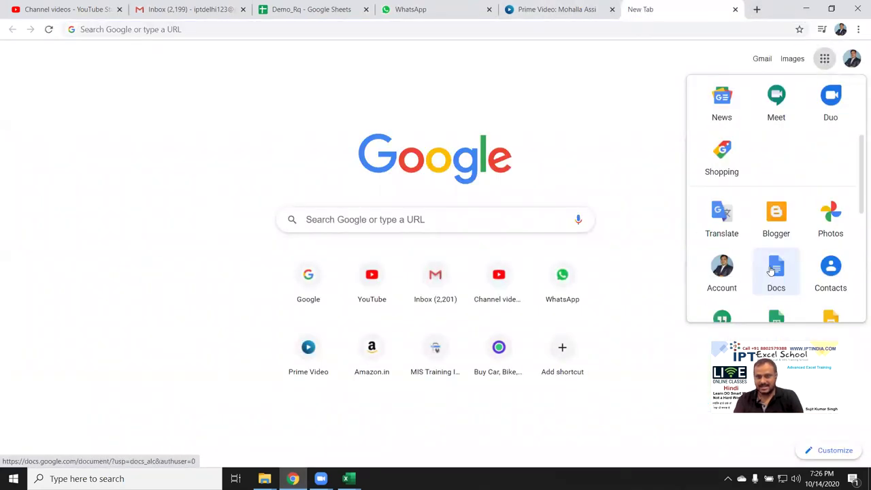
scroll(729, 279, down, 2)
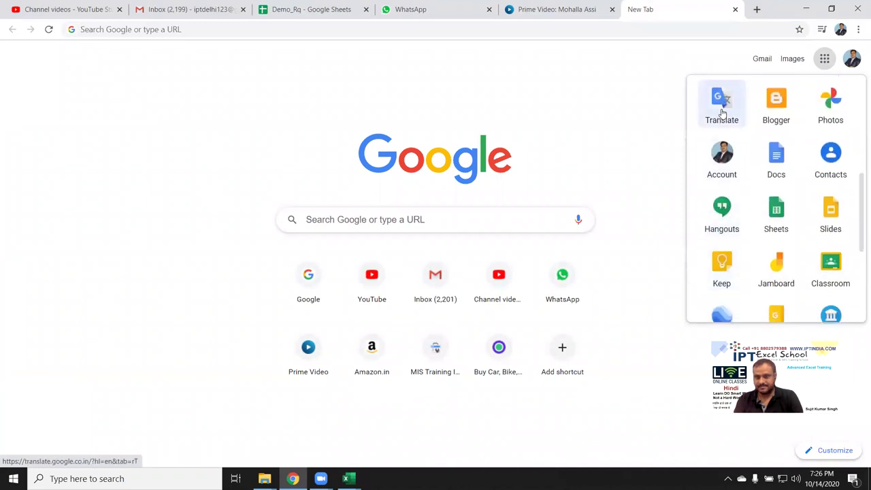
click(723, 110)
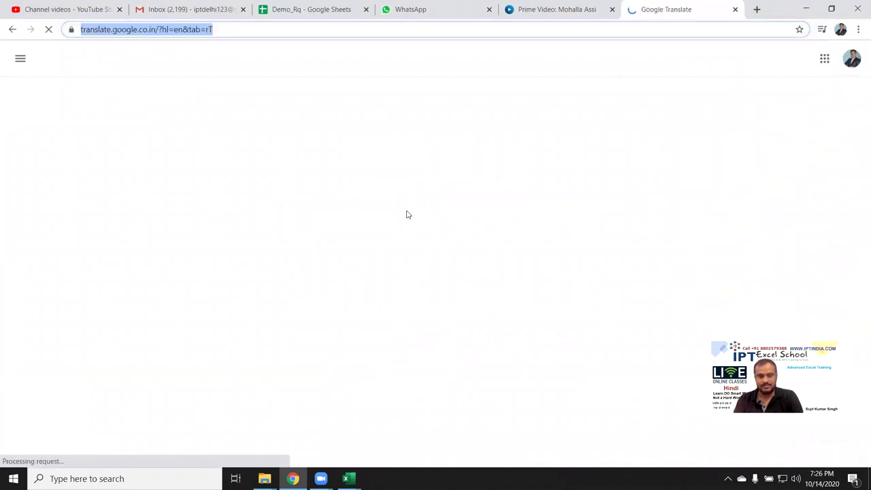
Paste the Thai text and confirm it translates to 'One thousand five baht'.
click(166, 165)
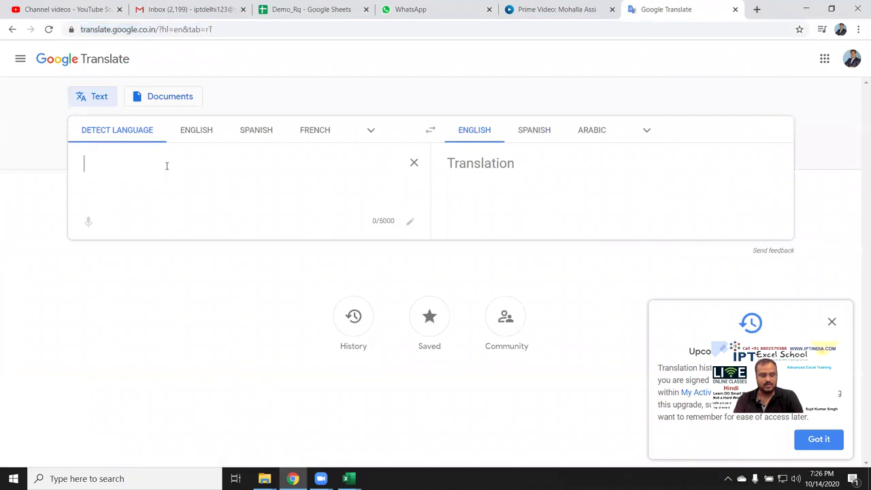
key(ctrl+v)
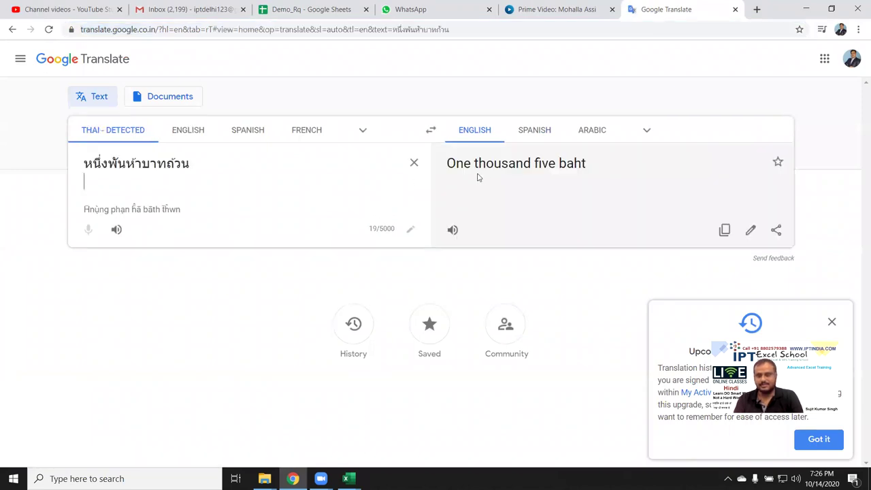
triple_click(477, 176)
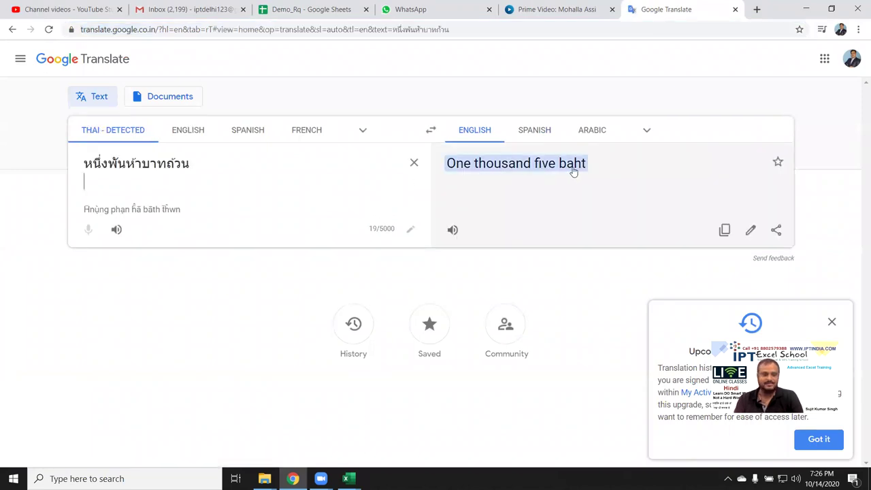
click(685, 129)
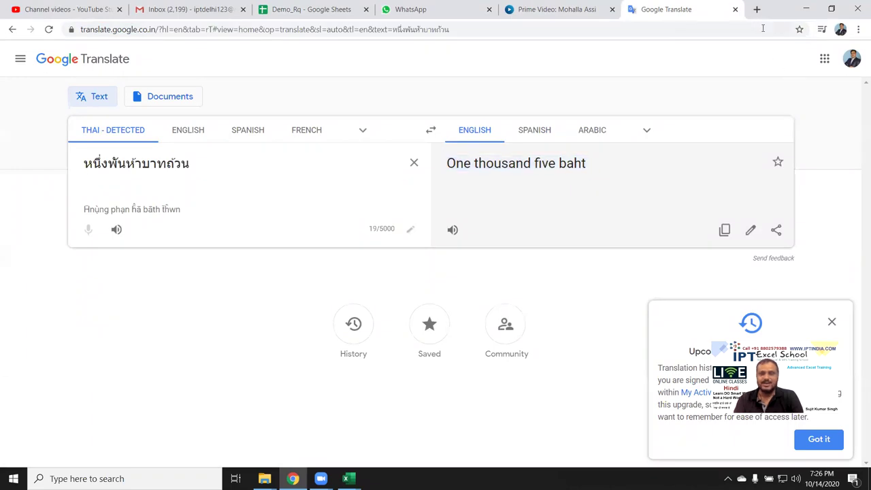
click(808, 9)
Clear B1, type A in B3, and enter =CODE(B3) in C3.
key(Delete)
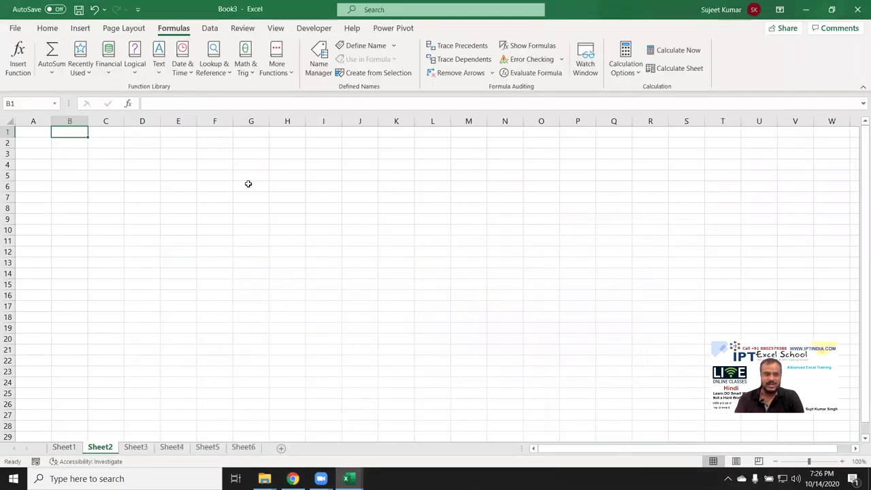
click(75, 153)
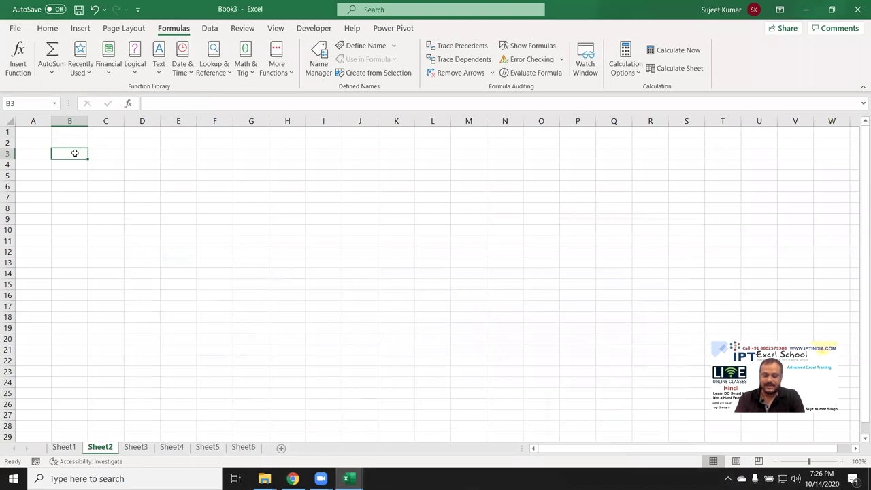
text(A)
key(Tab)
text(=code)
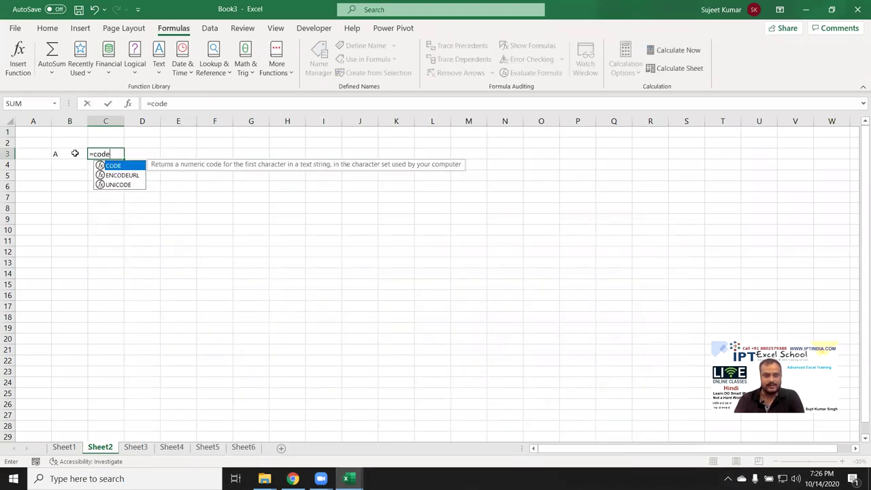
key(Tab)
click(75, 153)
key(Return)
Enter =CHAR(C3) in D3 to turn the code back into a letter.
click(75, 153)
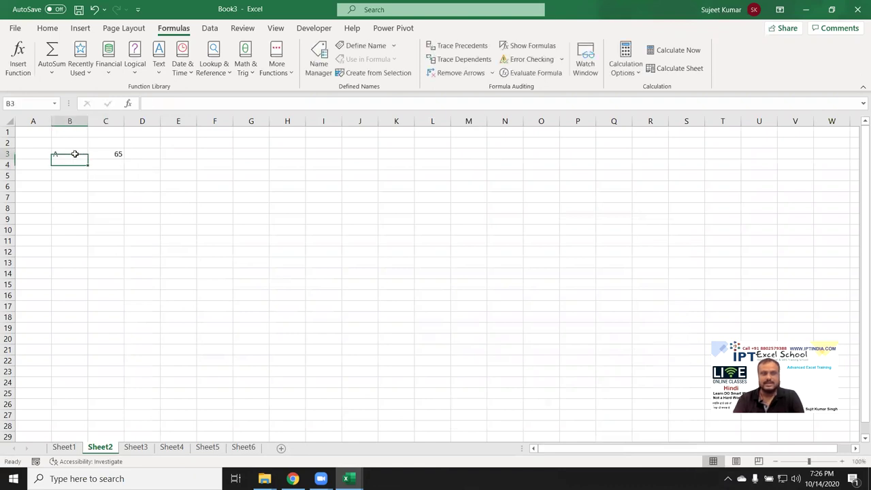
scroll(75, 154, up, 7)
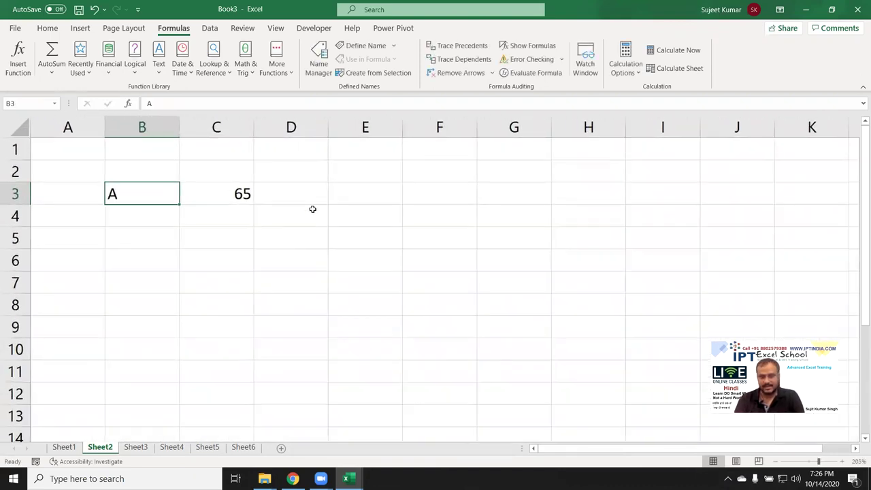
click(310, 198)
text(=ch)
key(Tab)
key(Left)
key(ctrl+Return)
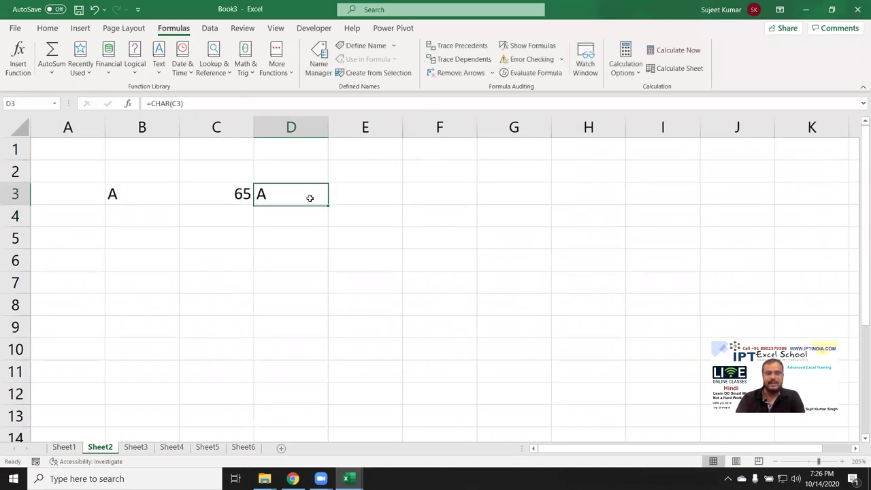
Try a lowercase a in B3 to compare codes, then restore capital A.
key(Left)
key(Left)
key(Left)
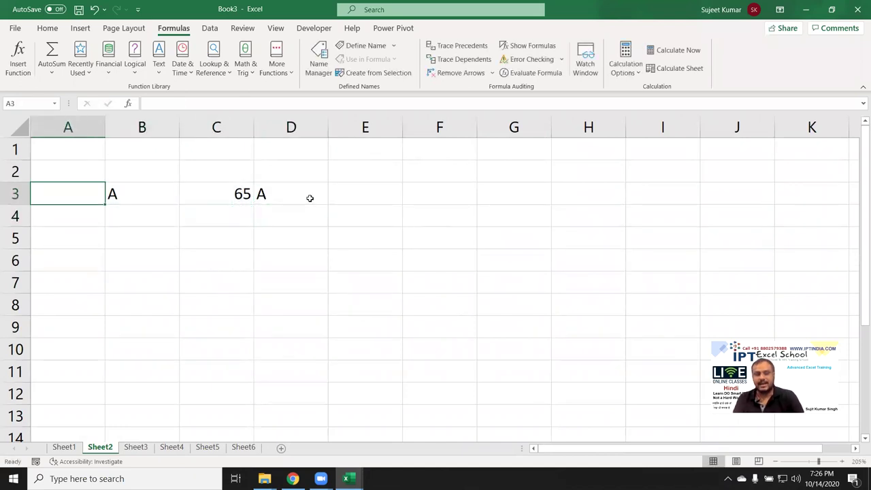
key(Right)
text(a)
key(ctrl+Return)
key(F2)
key(BackSpace)
text(A)
key(Return)
key(Up)
key(Right)
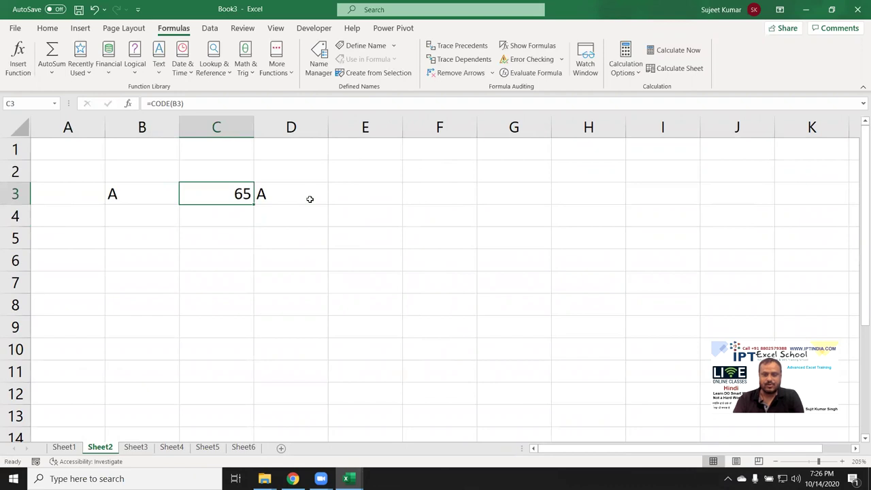
Enter three sample names with extra leading and inner spaces in B5:B7.
click(107, 245)
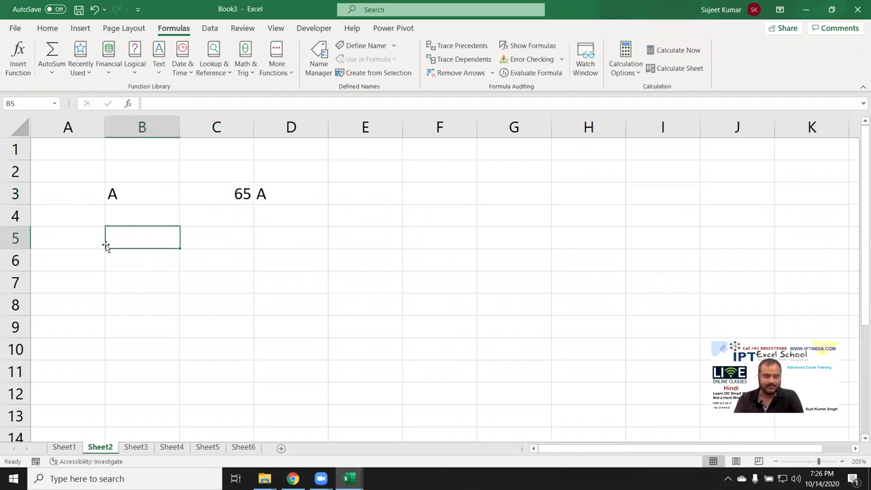
text(Sujeet)
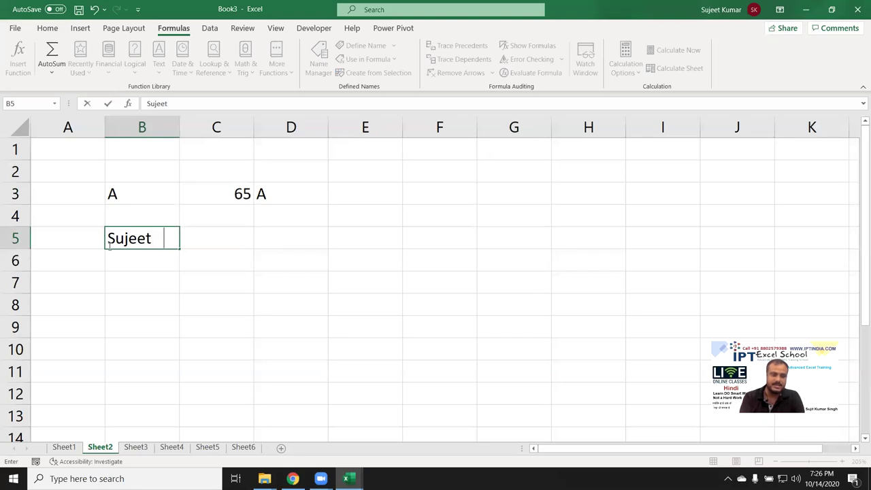
text(Kumar)
key(Return)
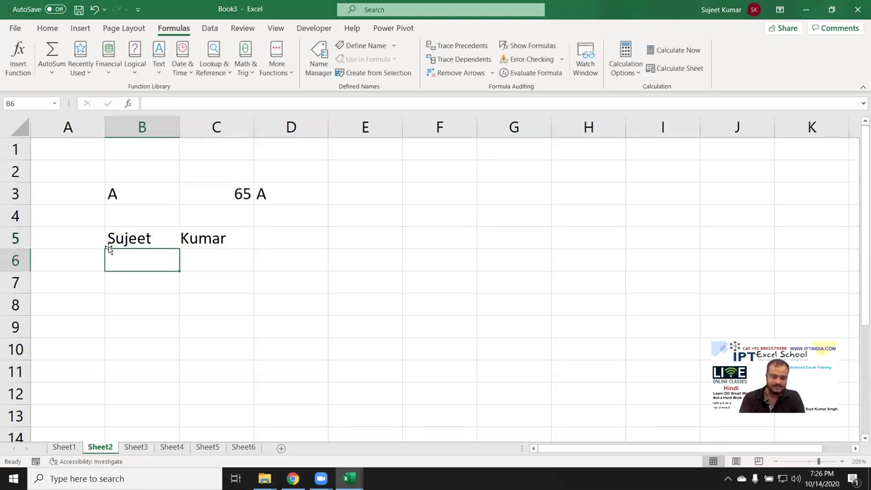
text(Sujeet)
key(Return)
text(Sujee)
key(BackSpace)
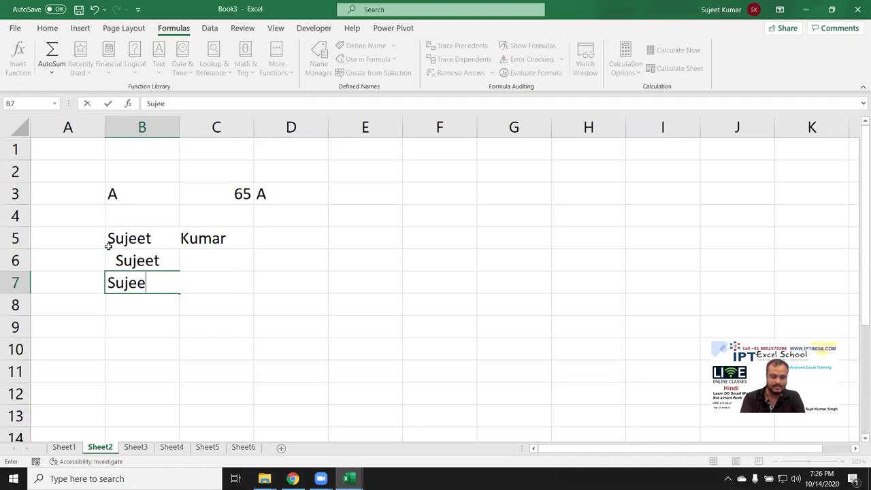
text(t)
key(Delete)
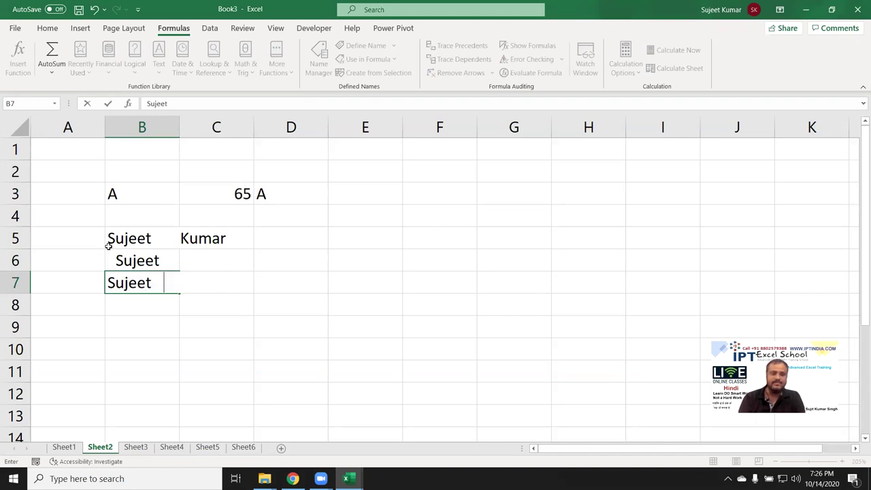
key(Return)
Enter =TRIM(B5) in C5 and fill it down through C7.
key(Up)
key(Up)
key(Up)
key(Right)
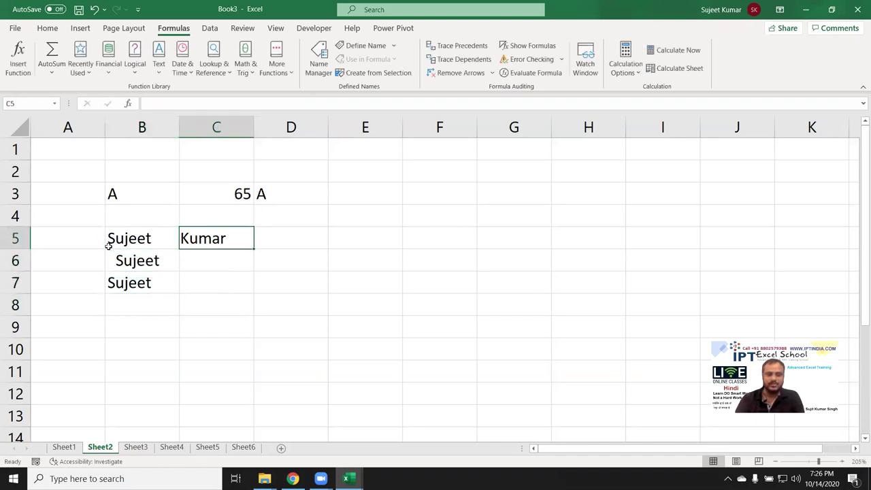
text(=tr)
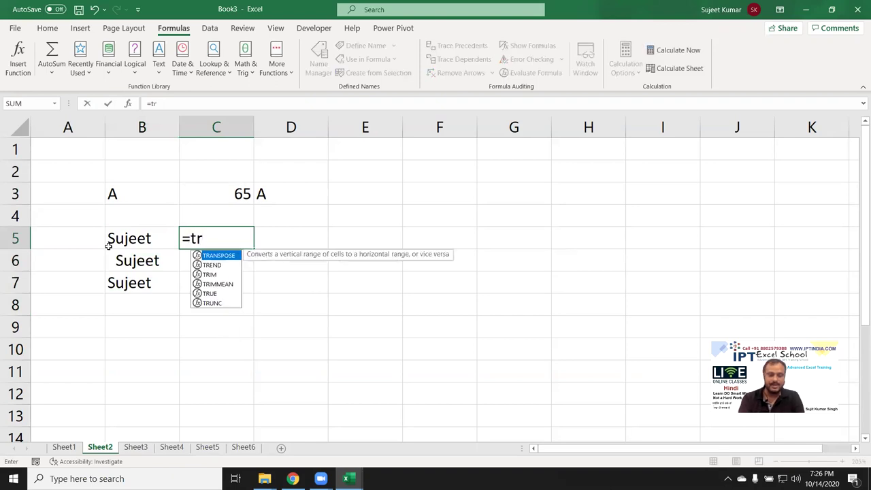
text(i)
key(Tab)
key(Left)
key(Return)
key(Up)
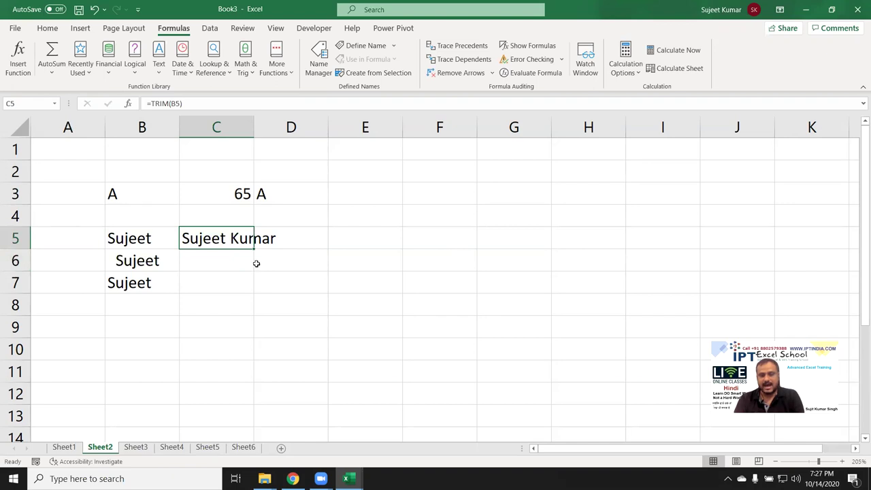
drag(254, 250, 254, 293)
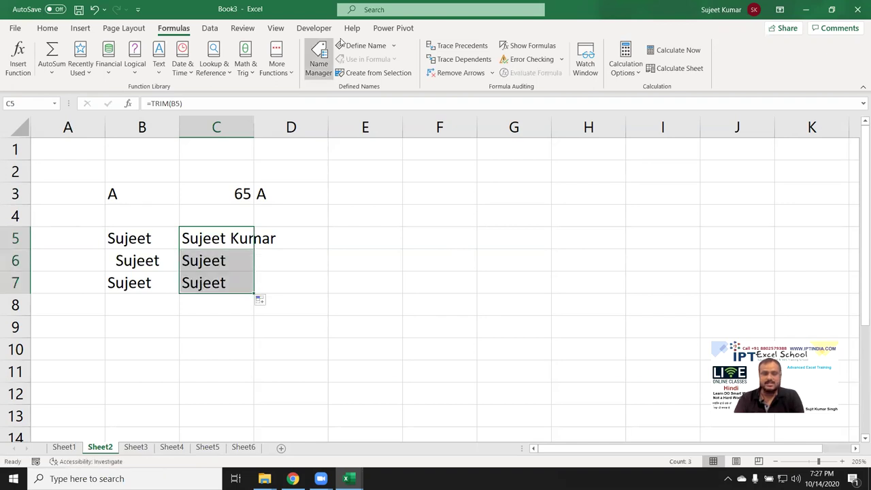
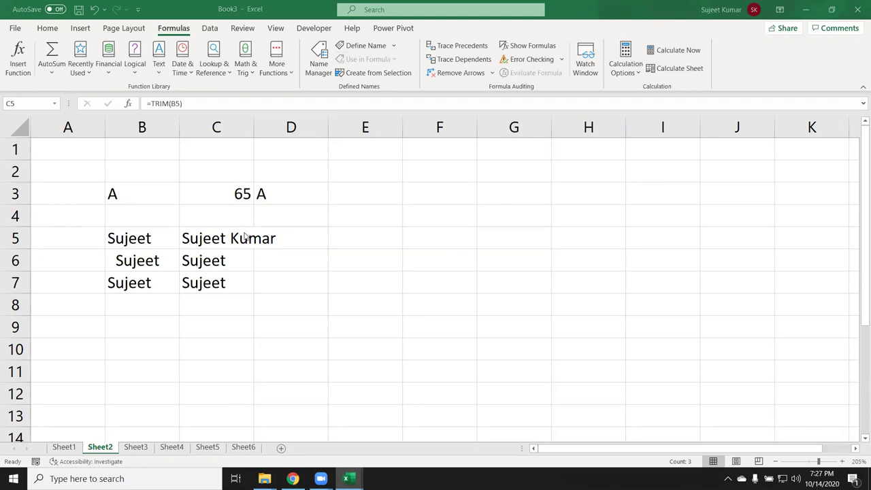
Enter =LEN(B7) in B8, returning 9.
click(149, 299)
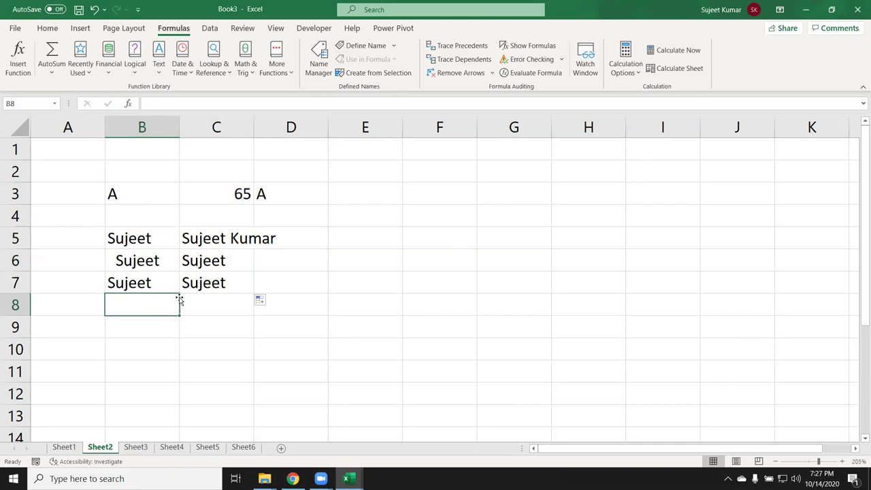
text(=len)
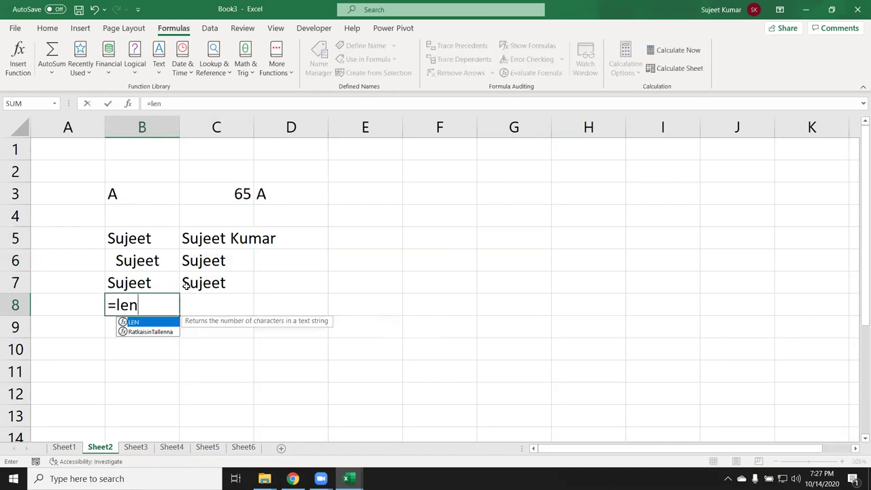
key(Tab)
key(Up)
key(Return)
text(])
key(Escape)
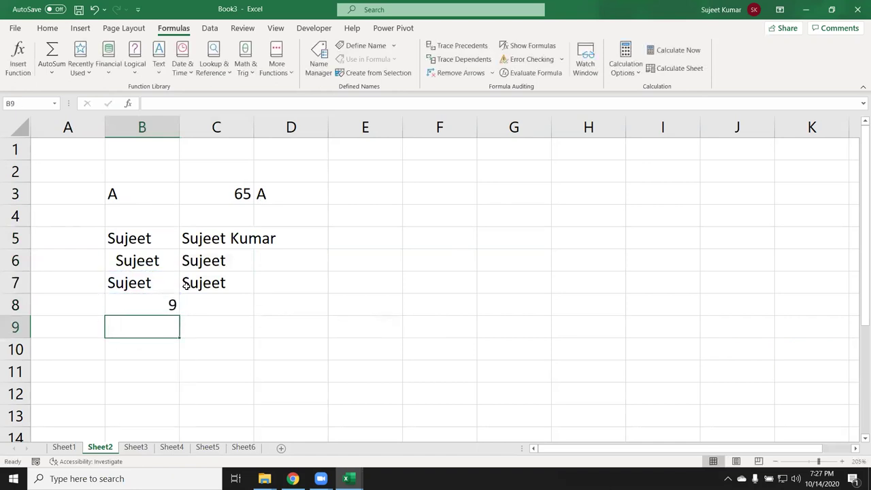
key(Up)
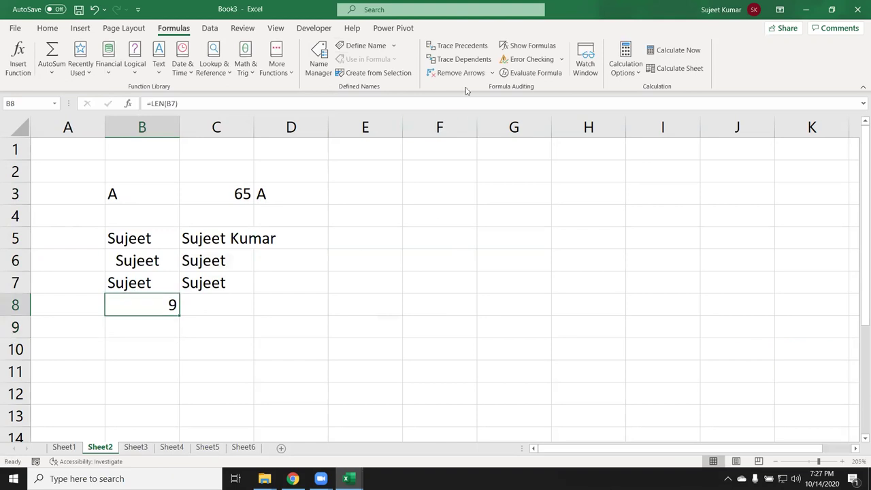
Add the matching length formula in C8, returning 6, and check both row 8 results.
click(200, 307)
text(=l)
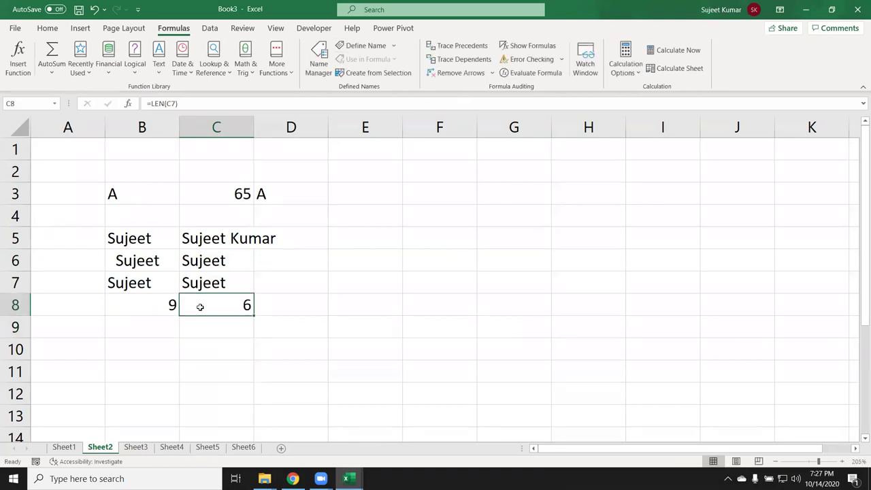
drag(171, 301, 222, 304)
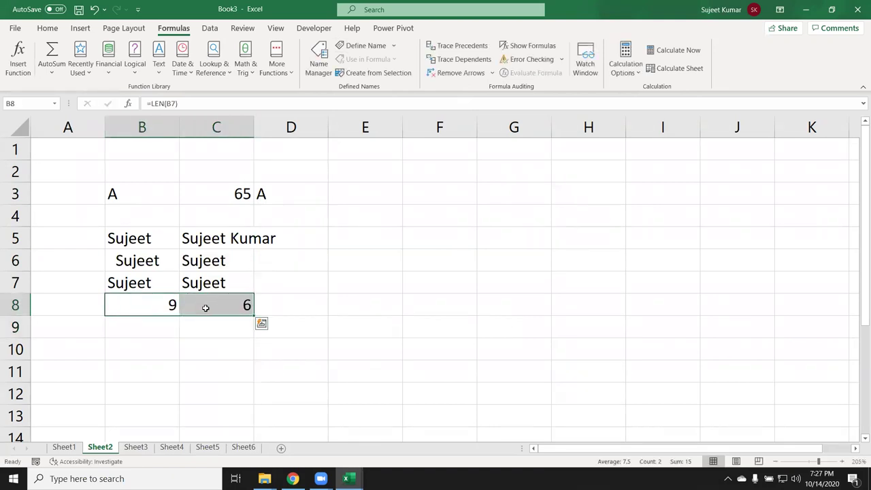
click(204, 307)
click(143, 313)
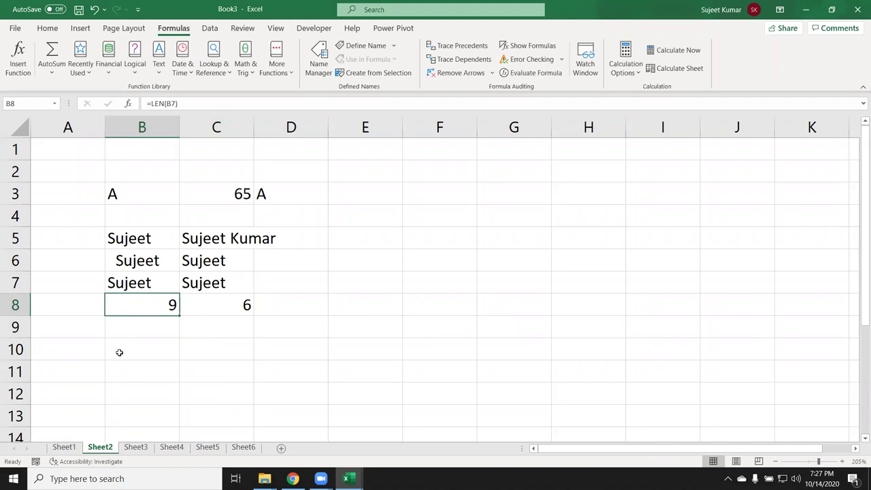
click(119, 351)
Type a first and last name on two lines within cell B10.
text(Sujeet)
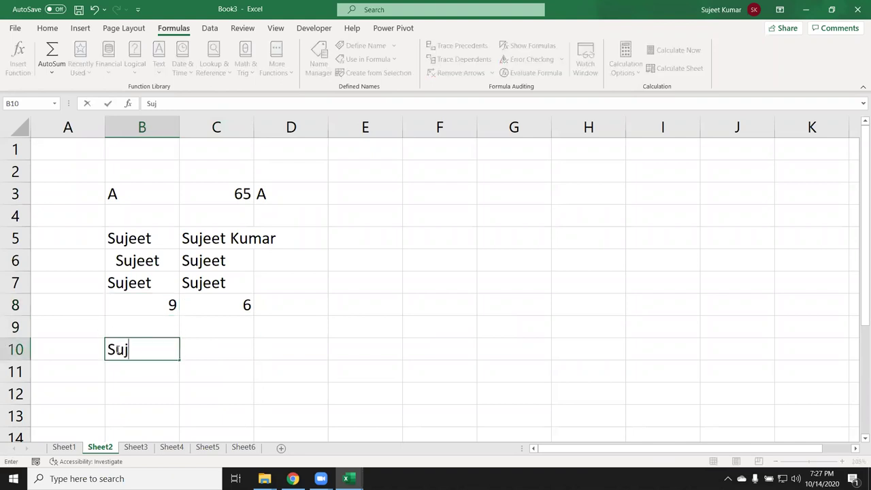
key(alt+Return)
text(Kumar)
key(Return)
key(Up)
Enter =TRIM(B10) in C10, joining the name without a space, and widen column C.
key(Right)
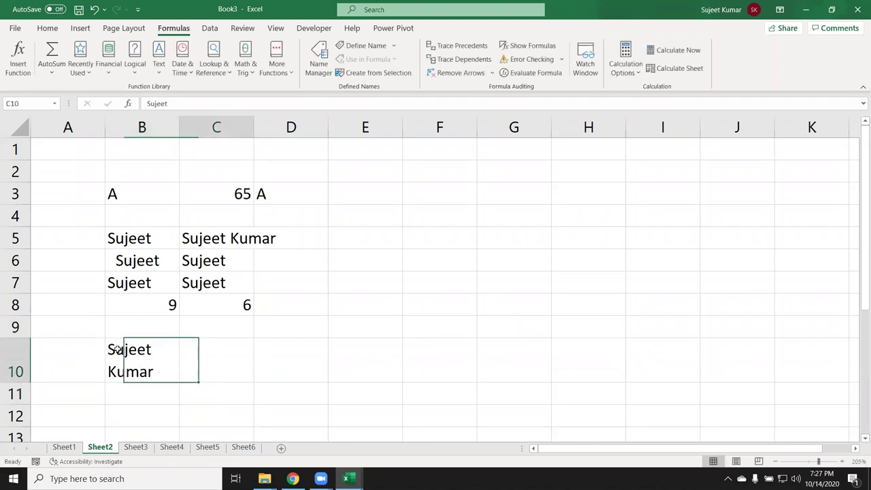
text(=tri)
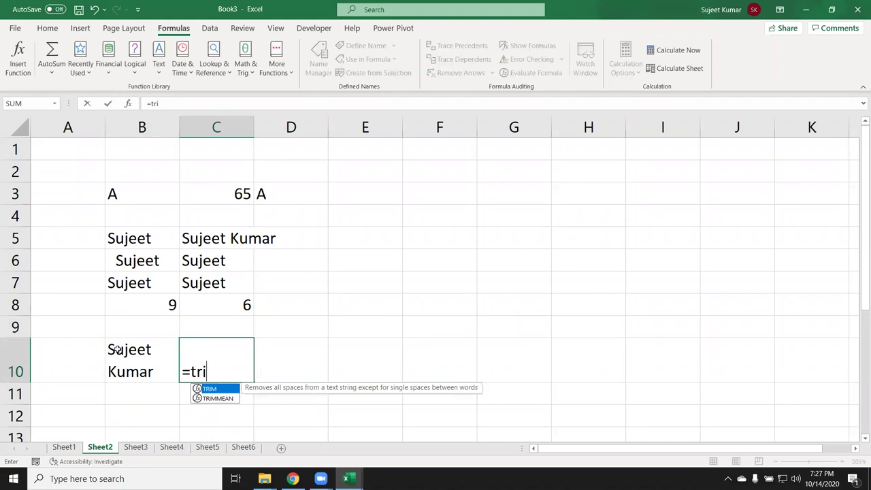
key(Tab)
key(Left)
key(Return)
key(Up)
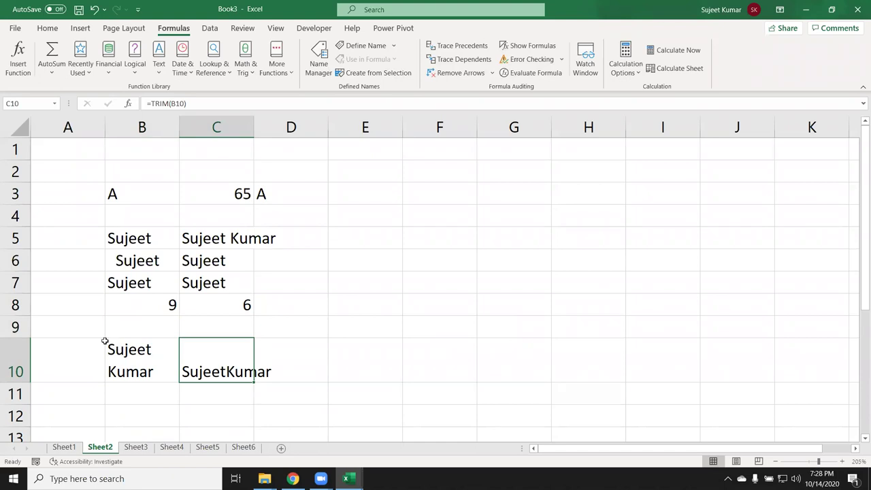
click(107, 366)
click(220, 369)
drag(253, 120, 284, 120)
scroll(224, 365, down, 2)
Enter =LEN(C10) in C11, which returns 12 including the line break.
scroll(230, 259, down, 1)
click(215, 260)
text(=len)
key(Tab)
key(Up)
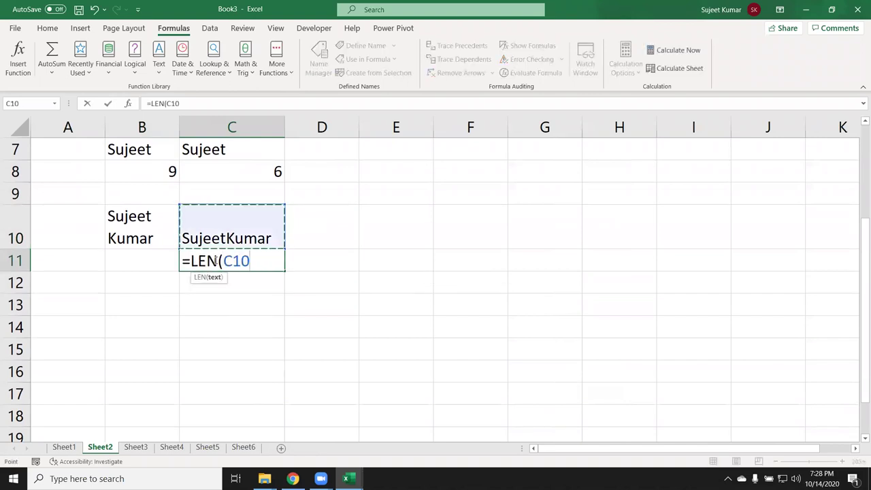
key(Return)
click(215, 260)
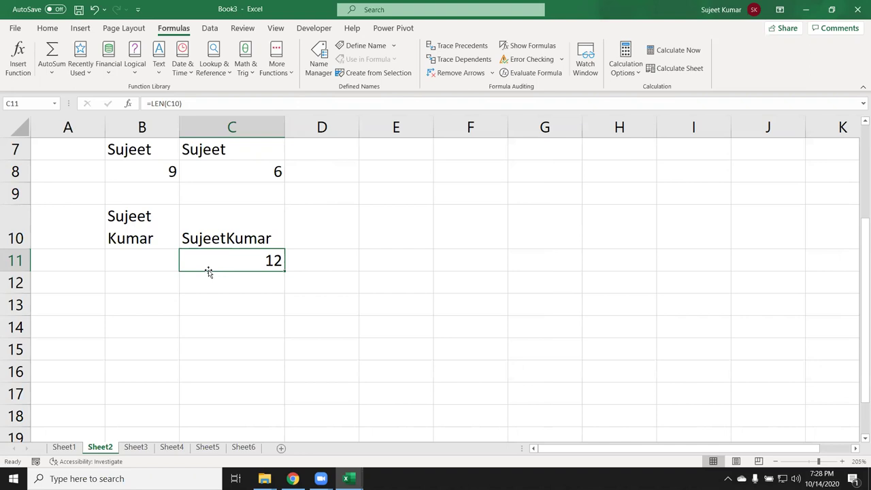
key(Right)
key(Left)
Enter =CLEAN(C10) in D10 to remove the line break from the trimmed name.
key(Up)
key(Down)
key(Up)
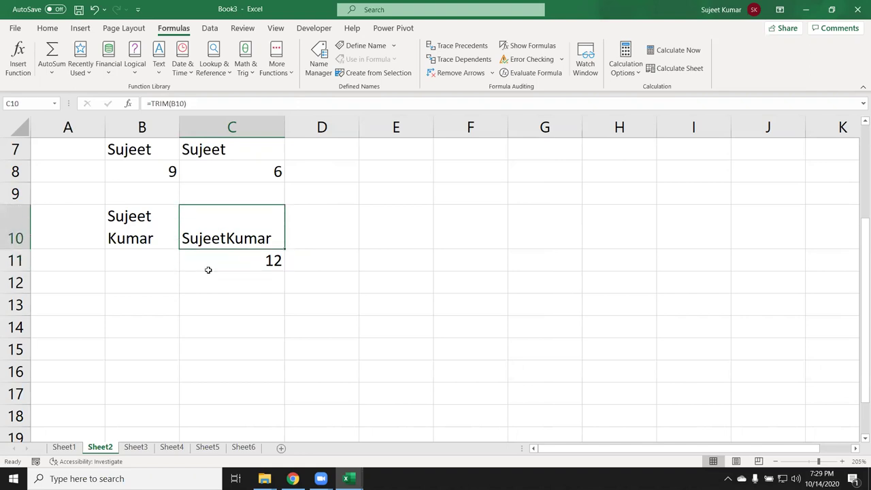
key(Right)
text(=)
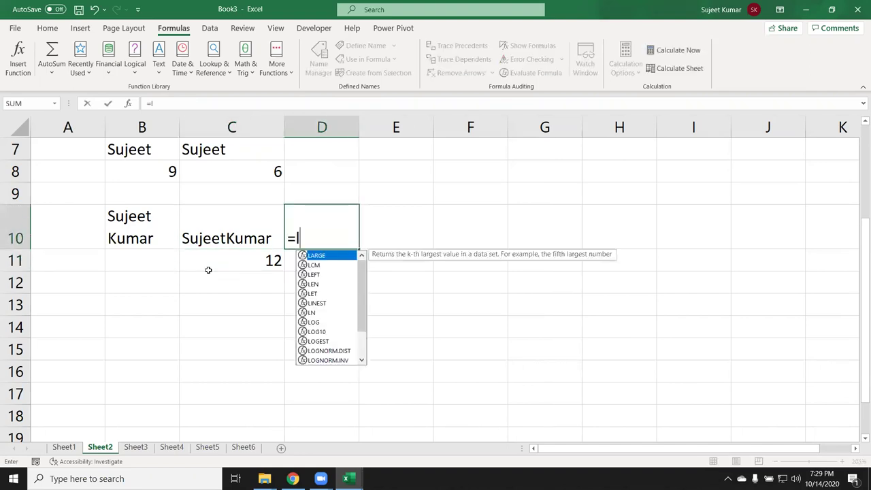
text(cl)
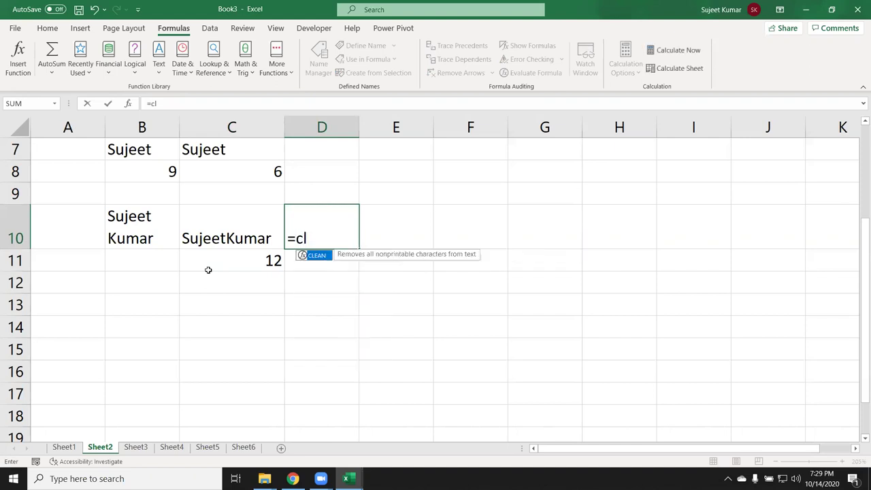
key(Tab)
key(Left)
key(Return)
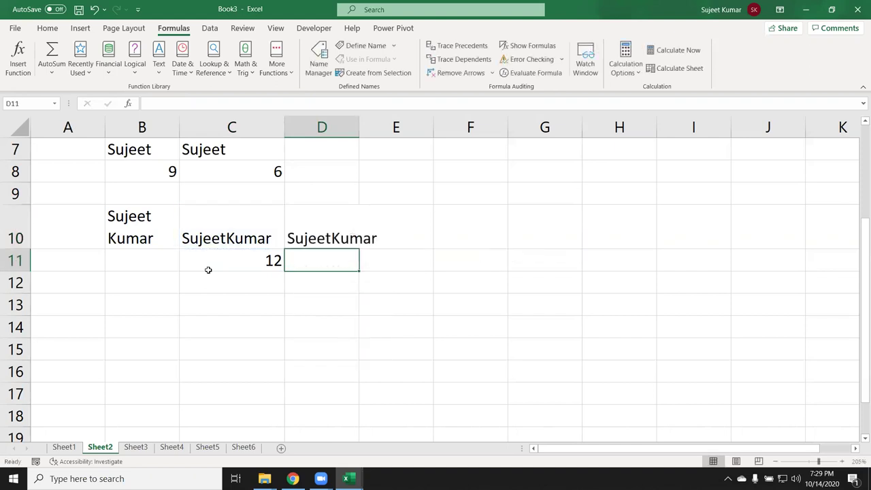
Enter =LEN(D10) in D11, counting 11 characters.
text(=le)
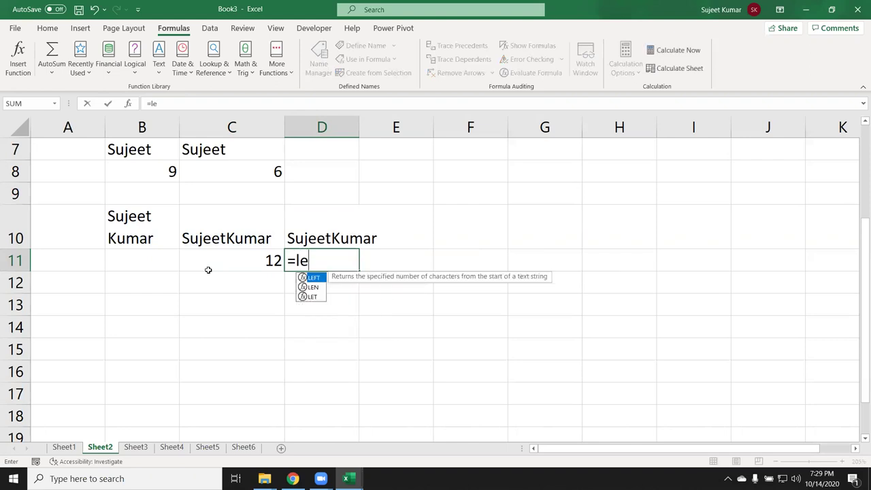
key(Tab)
key(BackSpace)
key(BackSpace)
key(BackSpace)
text(n)
key(Tab)
key(Up)
key(Return)
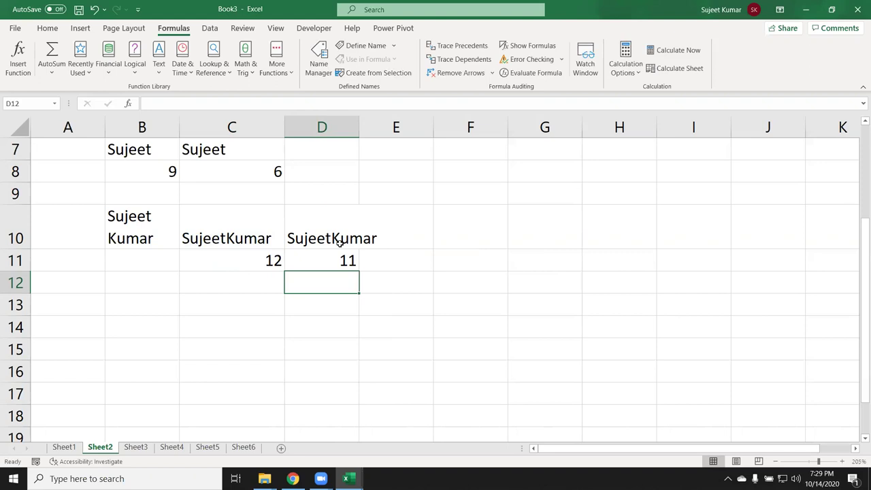
scroll(354, 249, up, 2)
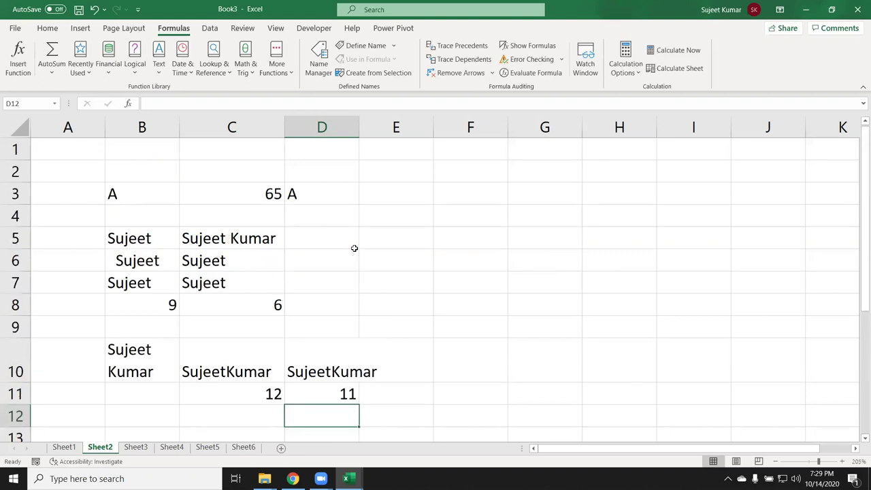
Enter 852.369.852 in F1 and autofit column F to it.
click(446, 154)
text(852.369.852)
key(Return)
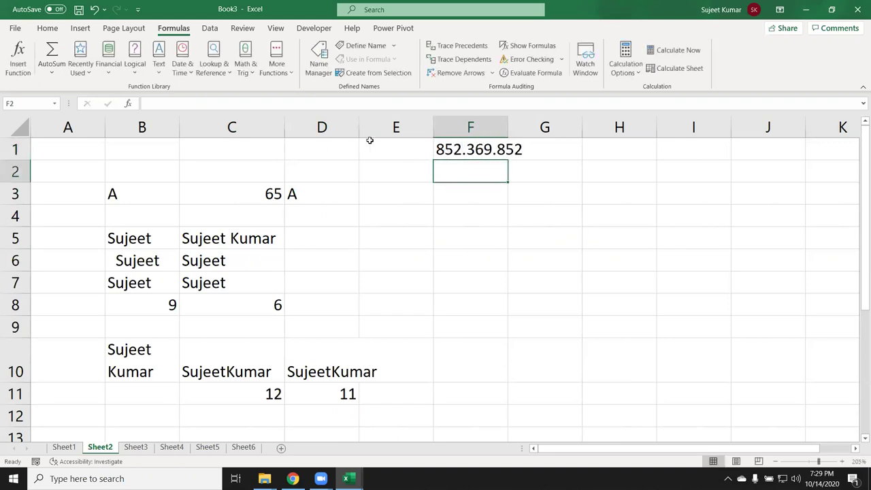
double_click(508, 127)
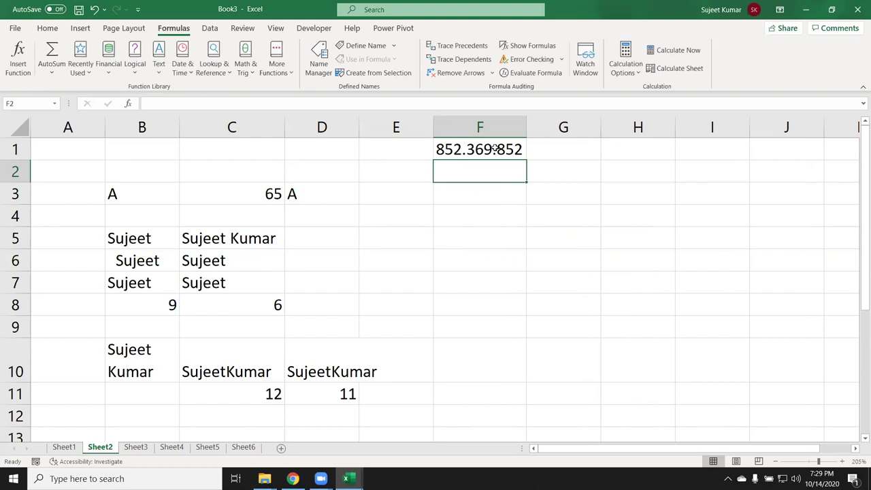
Enter =SUBSTITUTE(F1,".","-") in F2 to show 852-369-852.
double_click(500, 170)
text(=l)
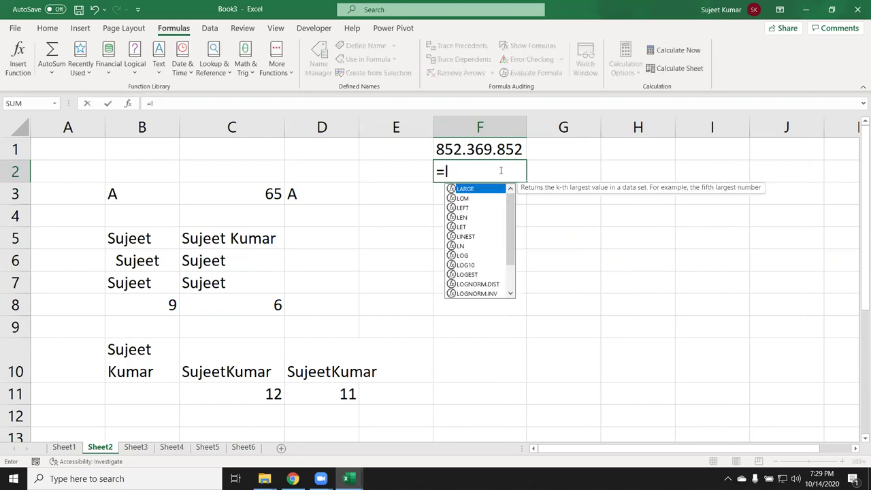
text(e)
key(BackSpace)
key(BackSpace)
text(sub)
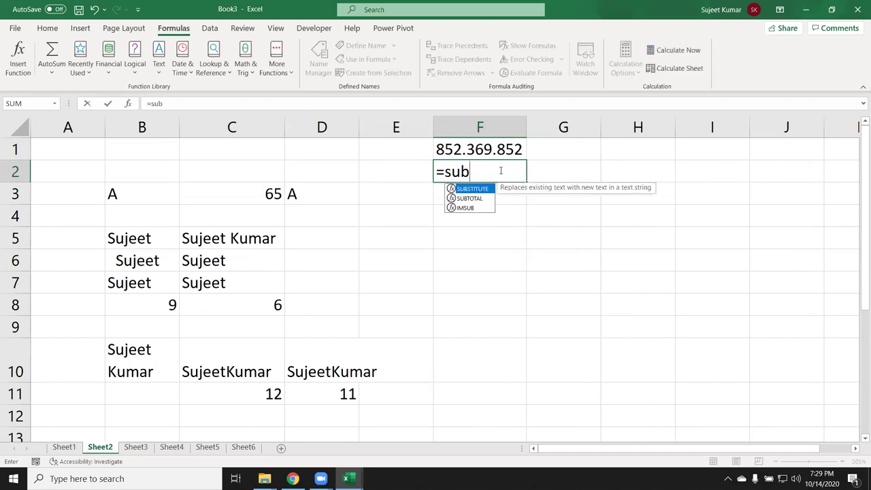
key(Tab)
key(Up)
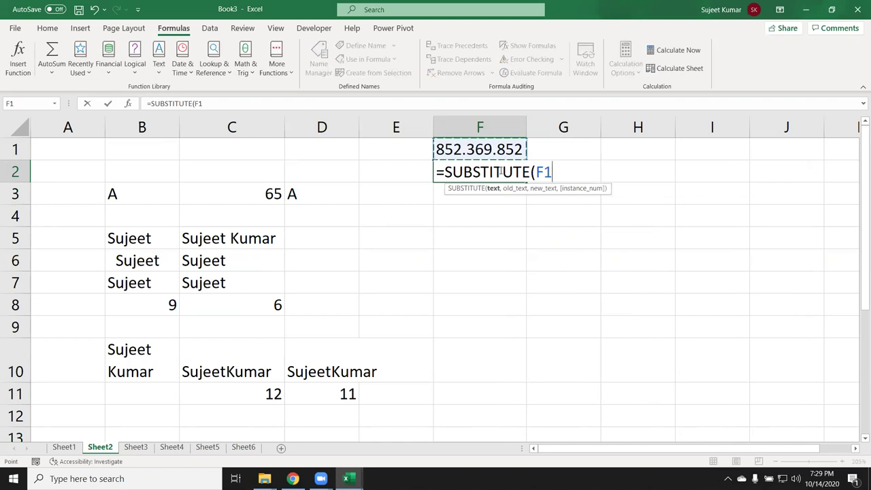
text(,)
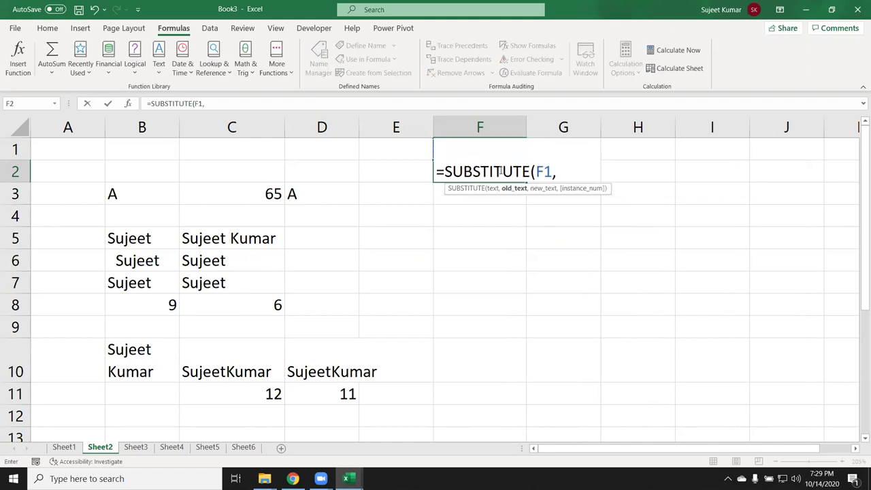
text(".","-")
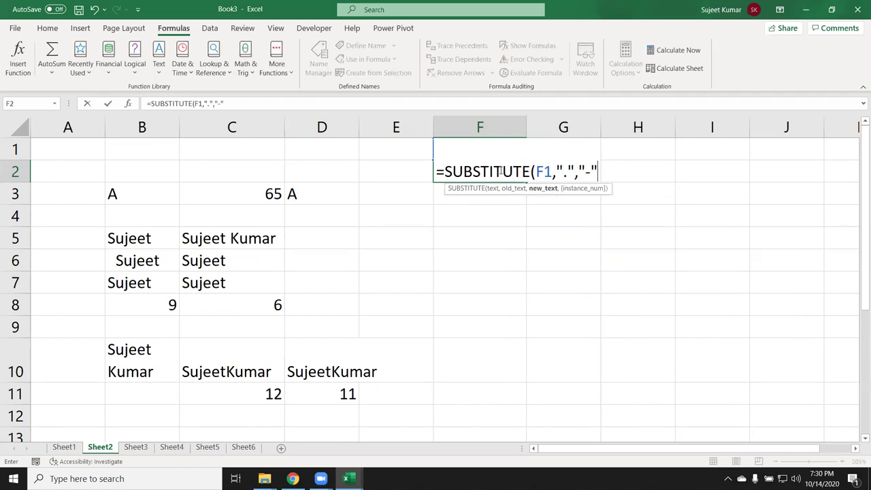
text())
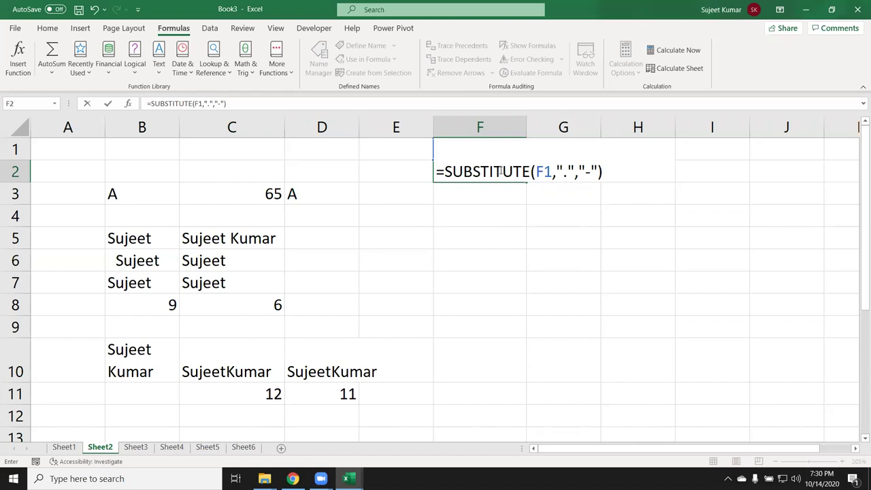
key(Return)
click(501, 171)
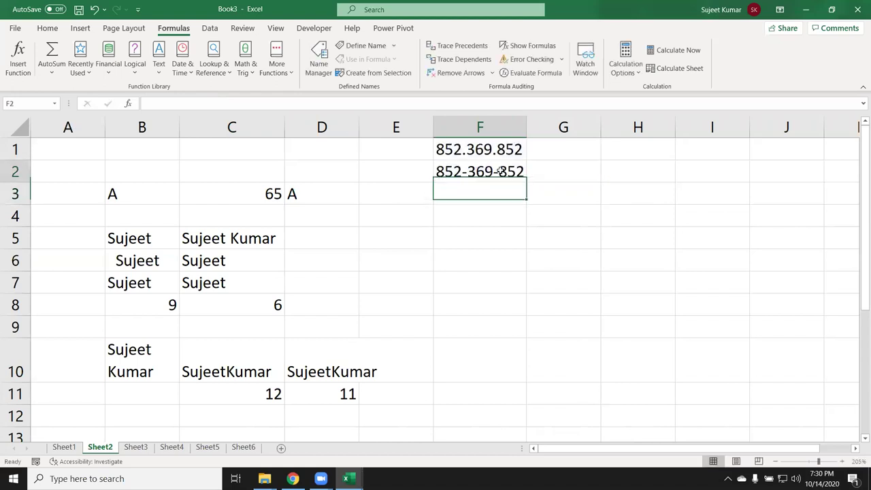
double_click(500, 172)
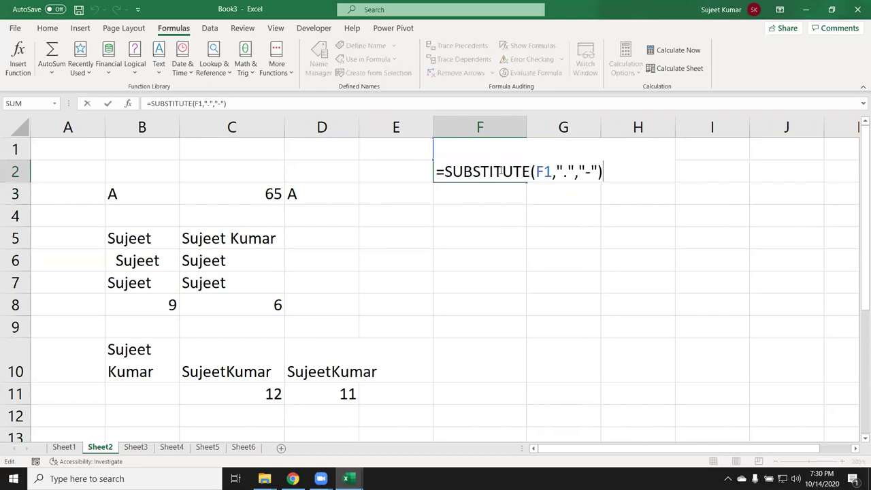
key(Left)
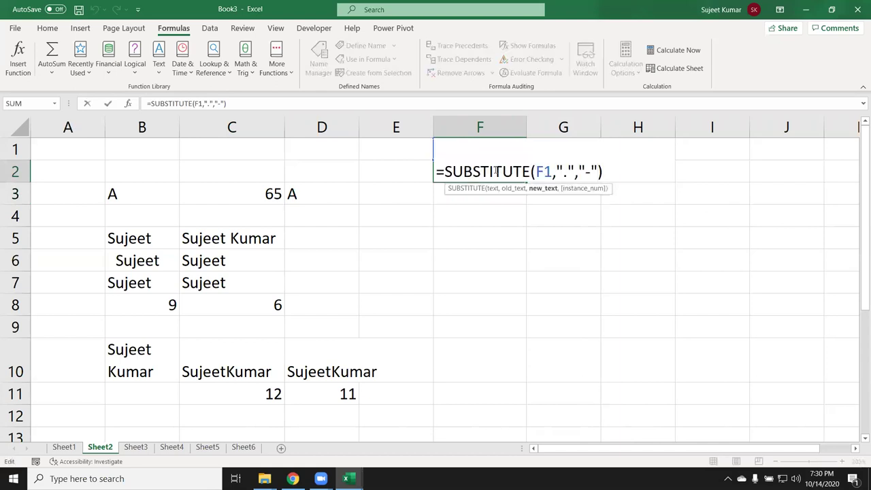
text(,)
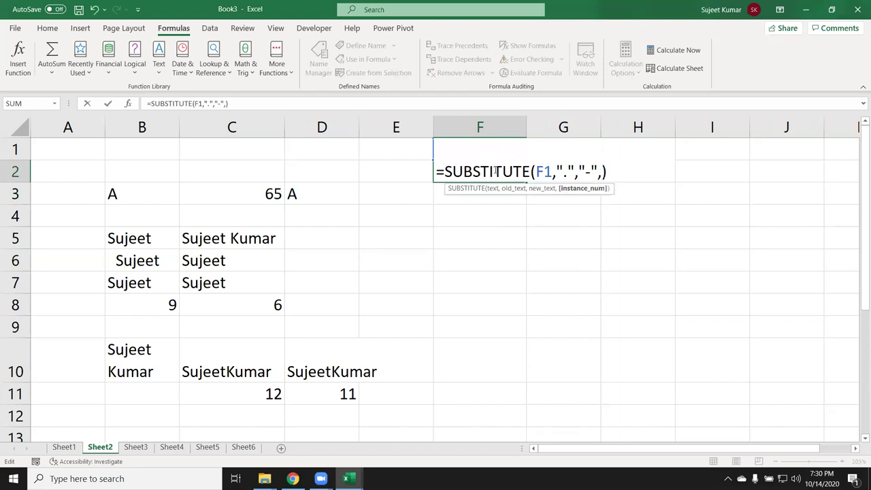
text(1)
key(Return)
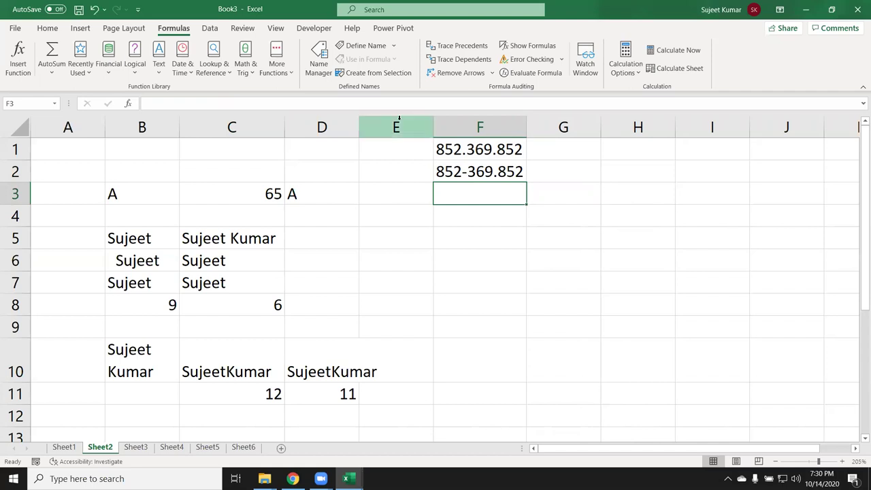
double_click(458, 171)
click(608, 173)
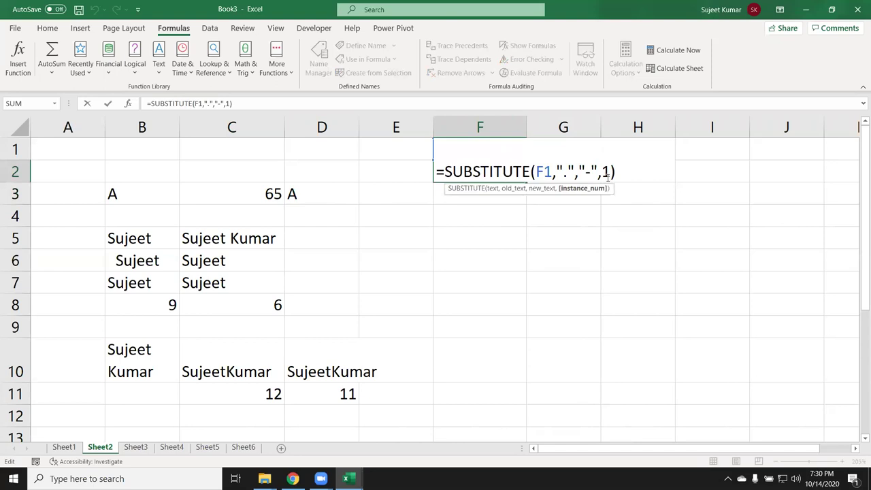
double_click(606, 173)
text(2)
key(Return)
key(Up)
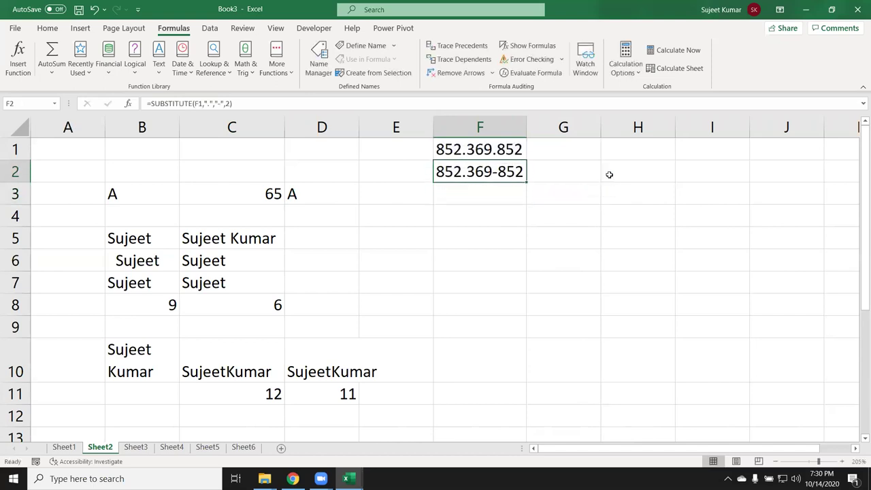
double_click(494, 170)
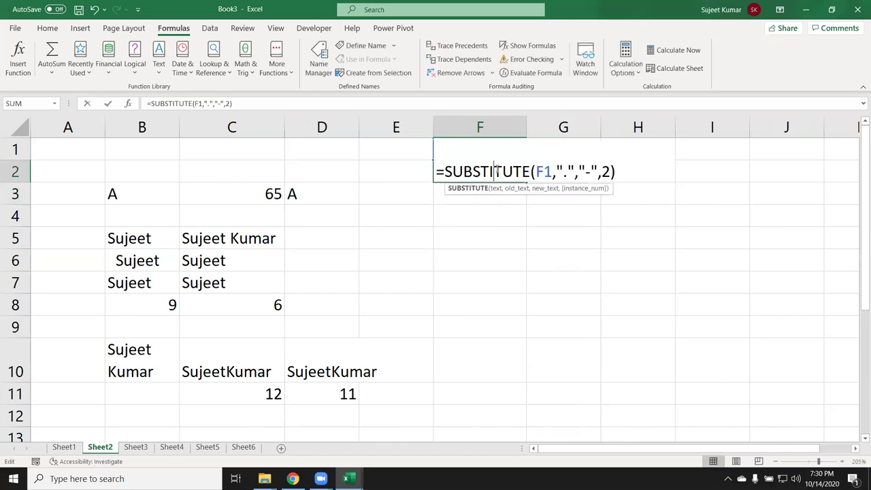
click(611, 172)
key(BackSpace)
key(BackSpace)
key(Return)
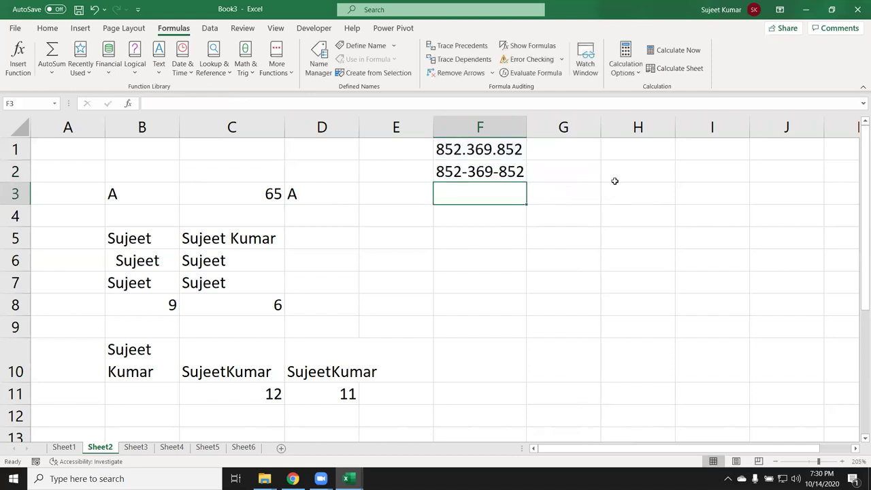
double_click(509, 172)
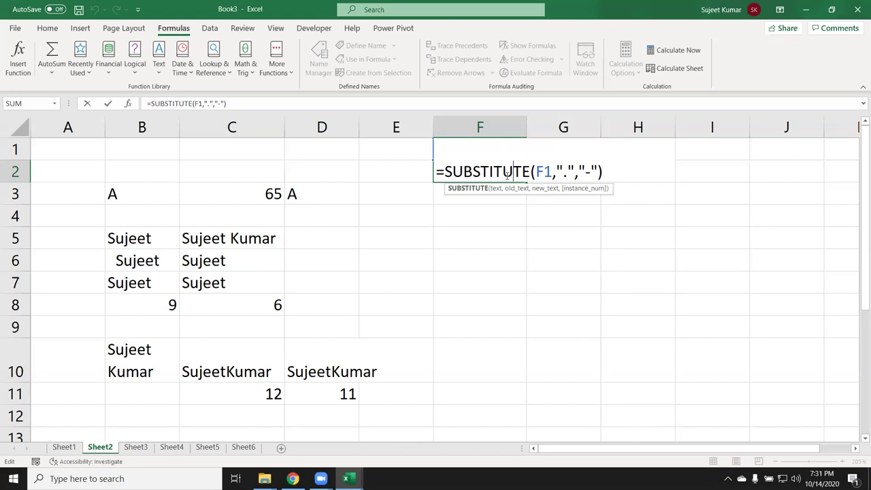
Enter =REPLACE(F1,4,1,"/") in F3, giving 852/369.852.
key(Return)
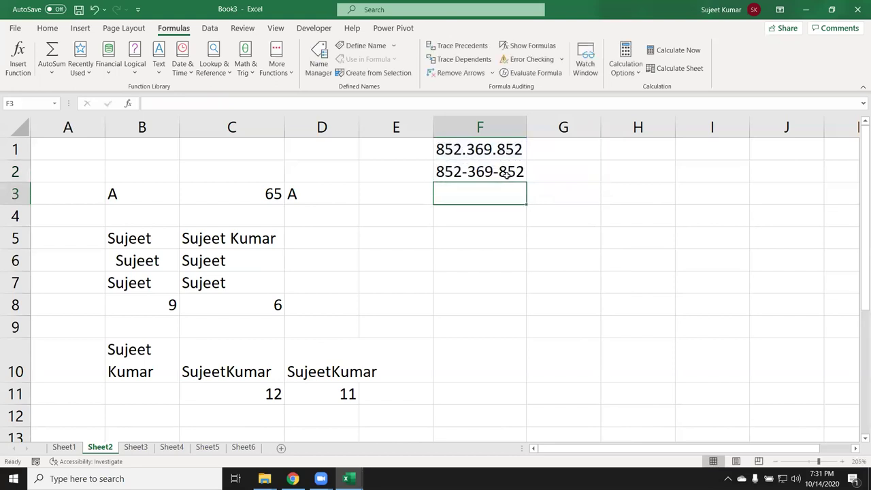
text(=re)
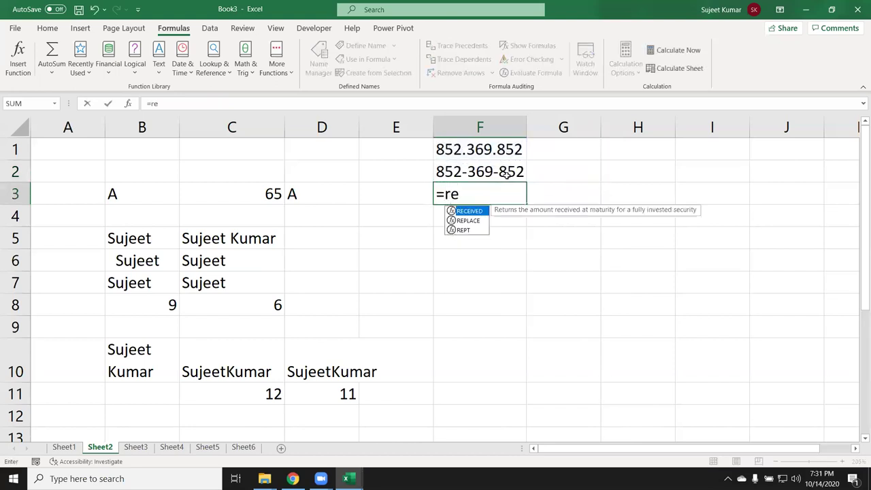
text(pl)
key(Tab)
key(Up)
key(Up)
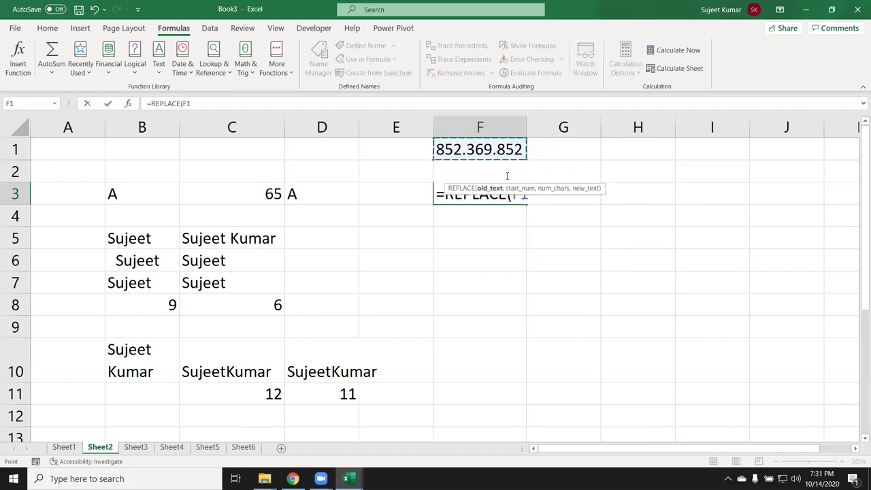
text(,)
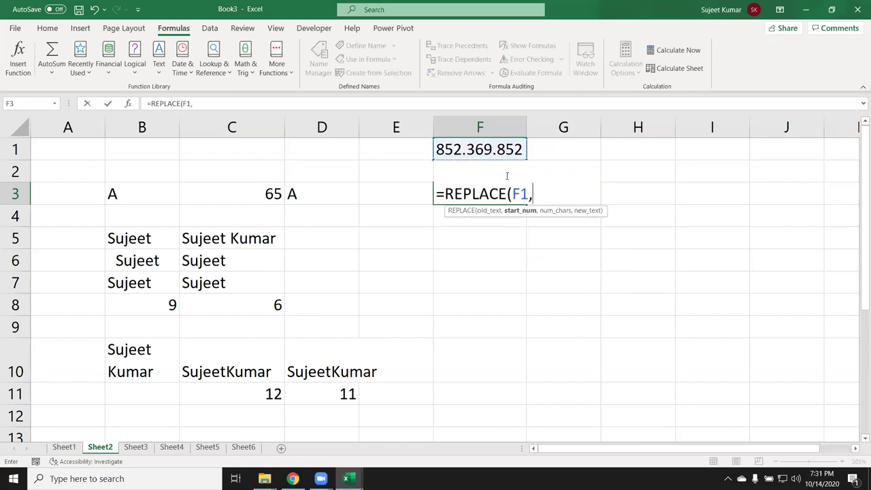
text(4)
text(,1,"/")
key(Return)
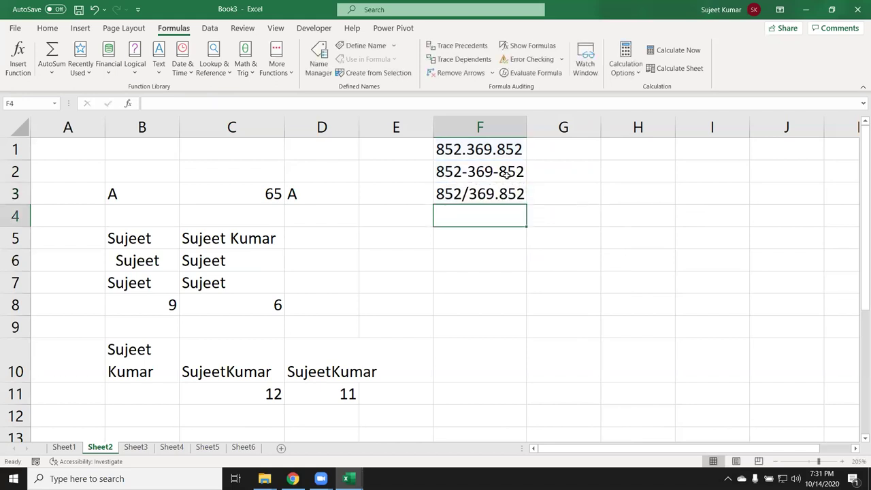
Review the REPLACE formula in F3 and SUBSTITUTE in F2, then select B12.
key(Up)
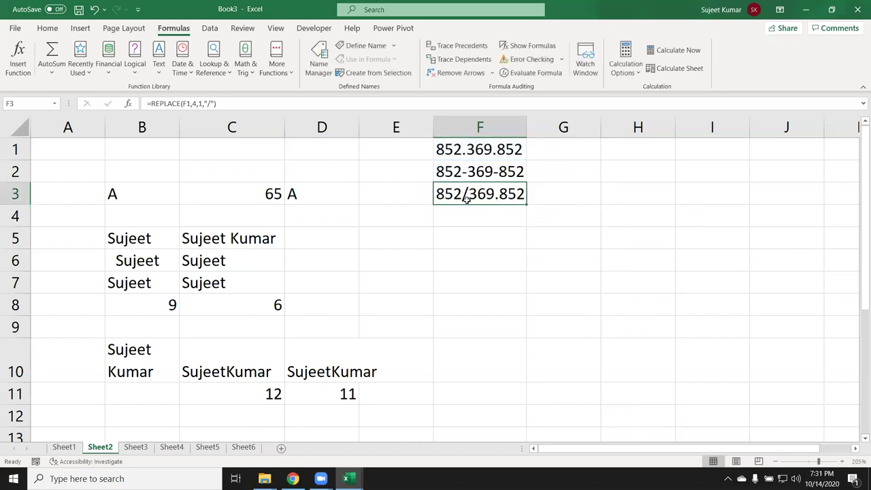
key(F2)
click(465, 196)
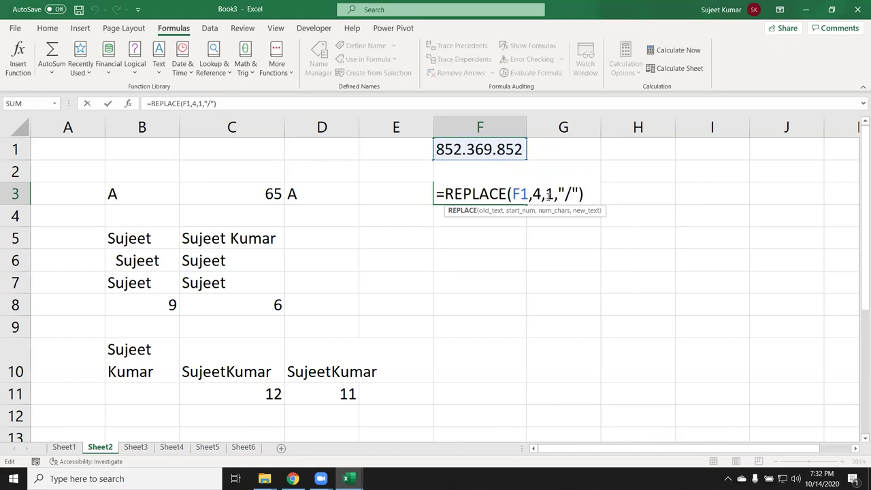
key(Return)
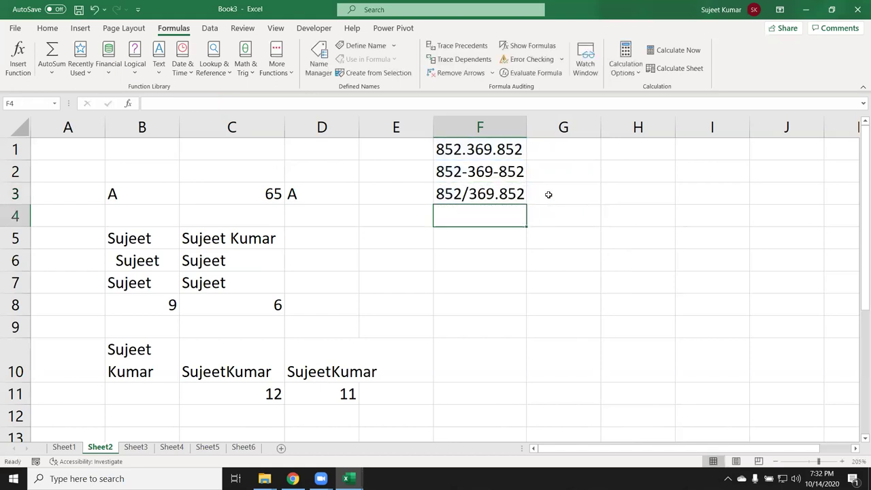
key(Up)
key(Up)
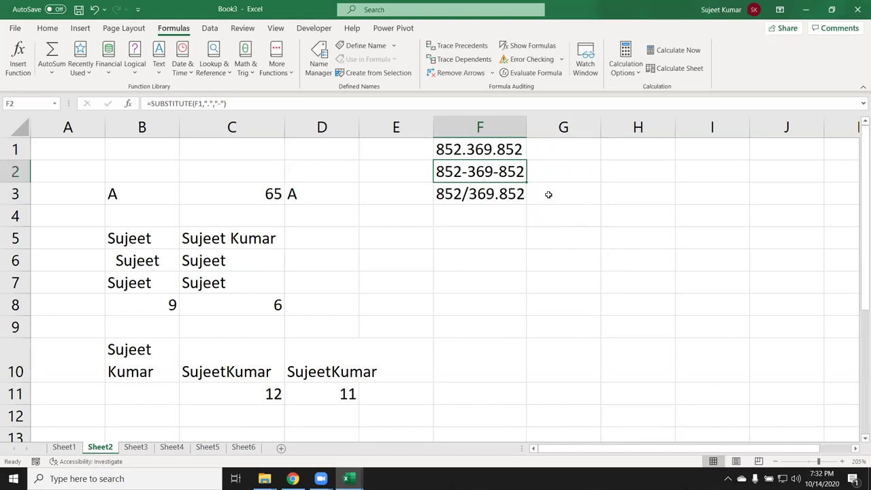
key(Down)
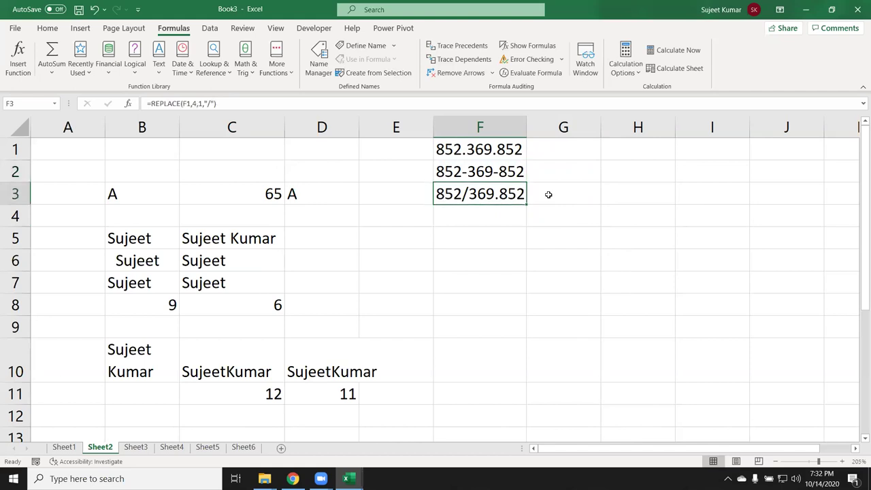
key(F2)
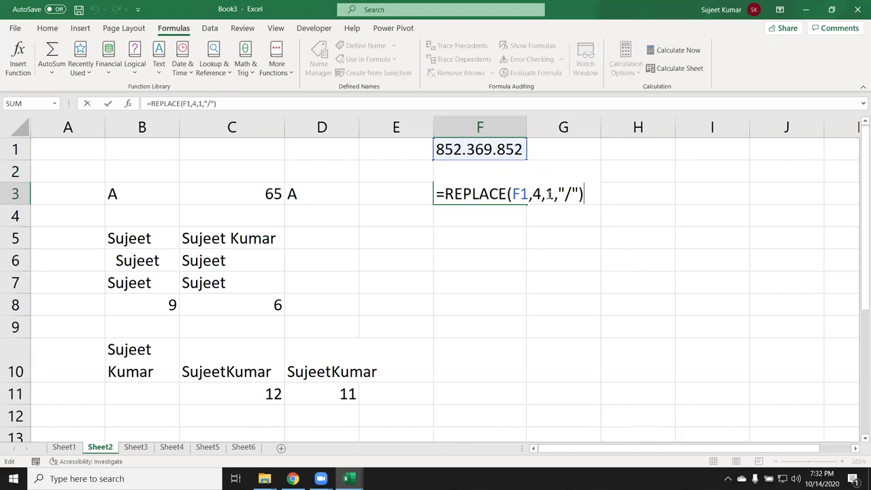
key(Return)
click(190, 393)
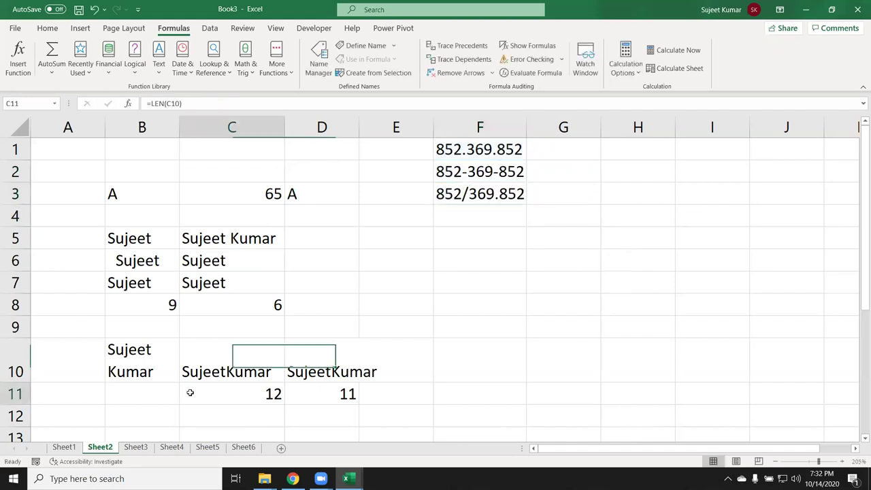
click(149, 361)
click(145, 411)
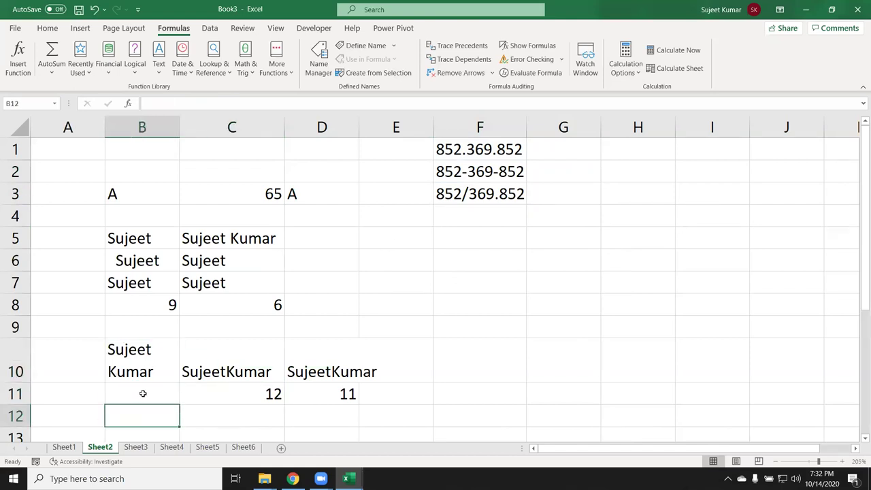
double_click(464, 173)
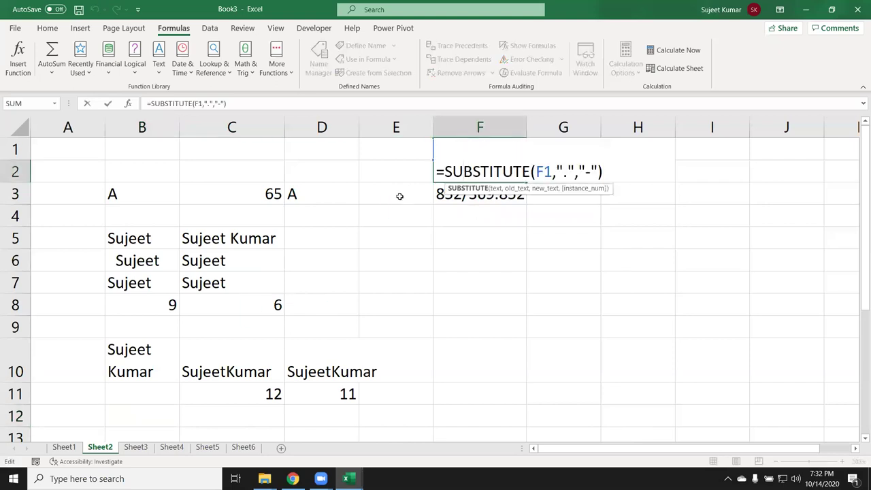
key(Escape)
click(143, 417)
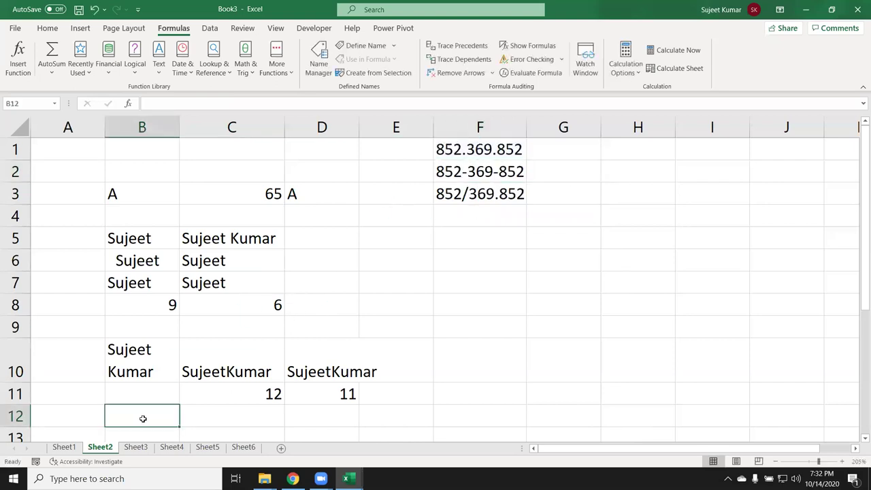
text(=sub)
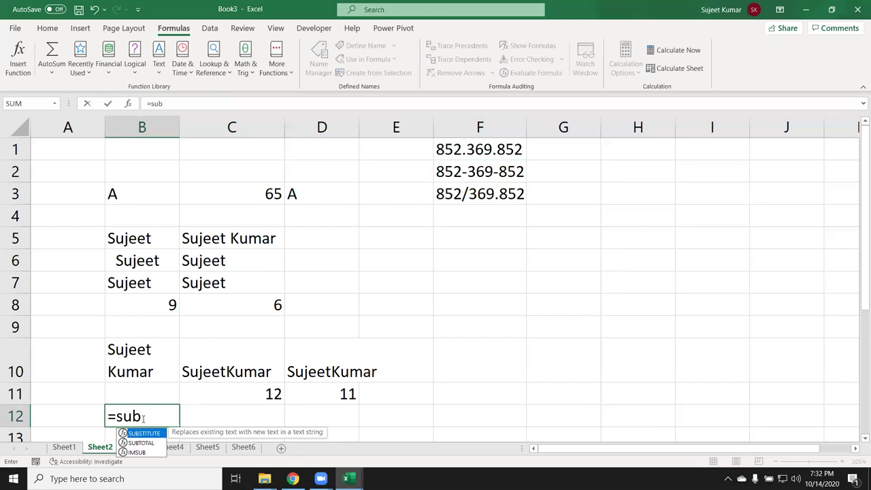
key(Tab)
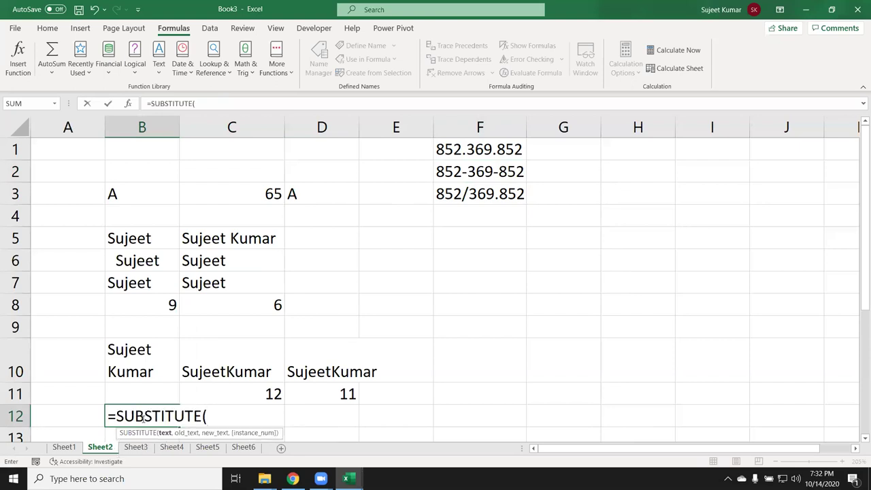
key(Up)
key(Up)
text(,")
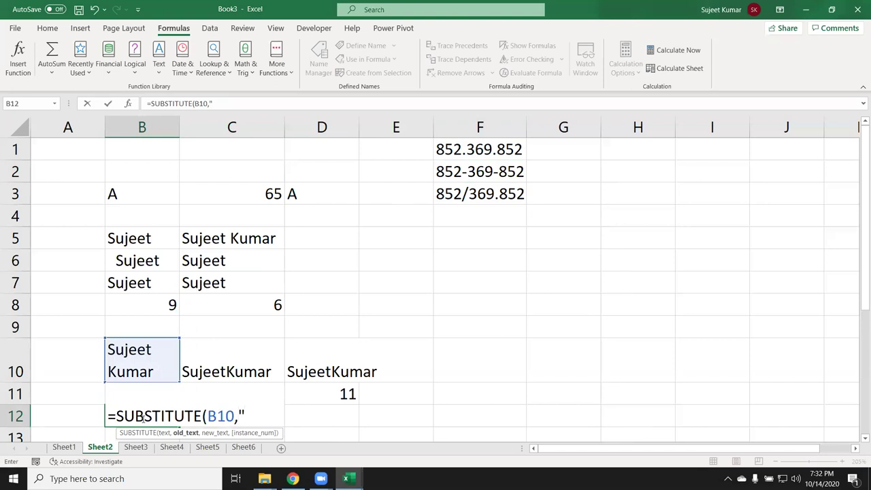
key(alt+Return)
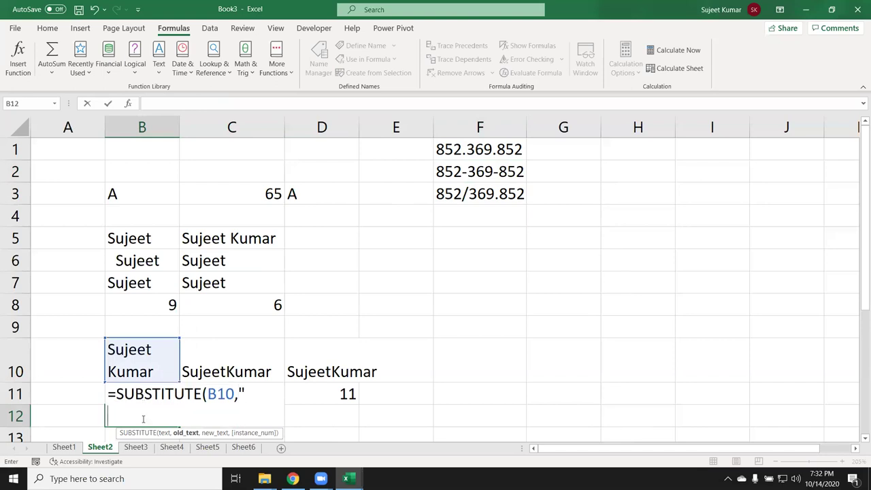
key(BackSpace)
key(BackSpace)
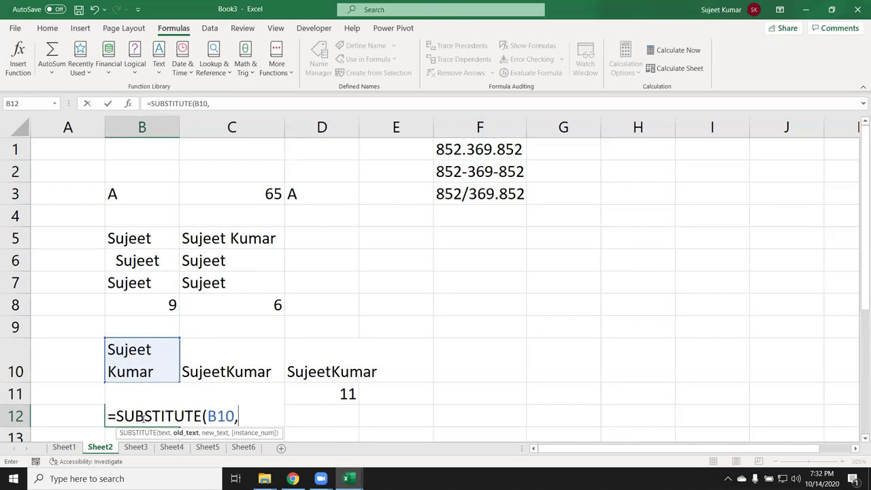
key(Escape)
click(147, 353)
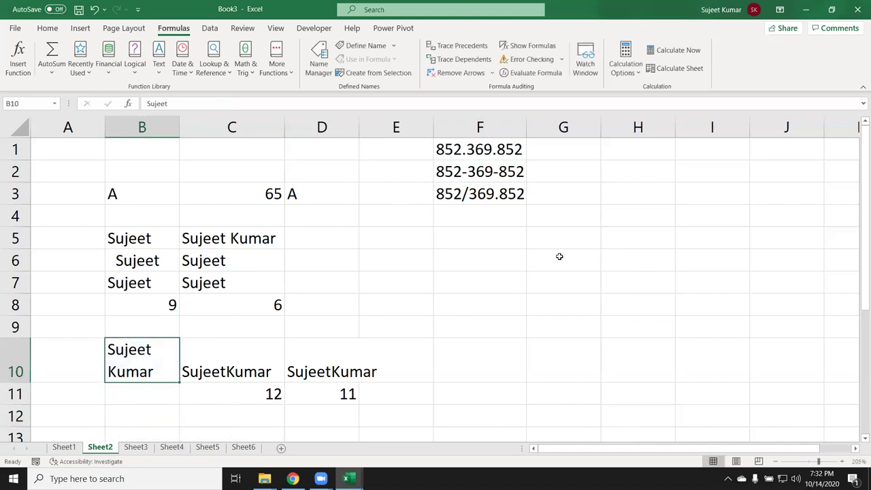
Type the first and last name on two lines within cell G5.
click(571, 236)
text(Sujeet)
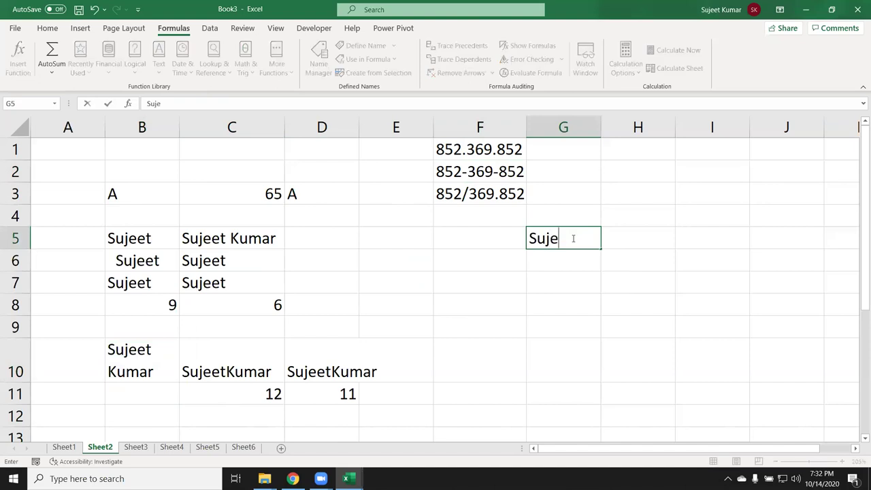
key(alt+Return)
text(Kumar)
key(ctrl+Return)
key(Return)
scroll(374, 327, down, 2)
scroll(261, 336, up, 2)
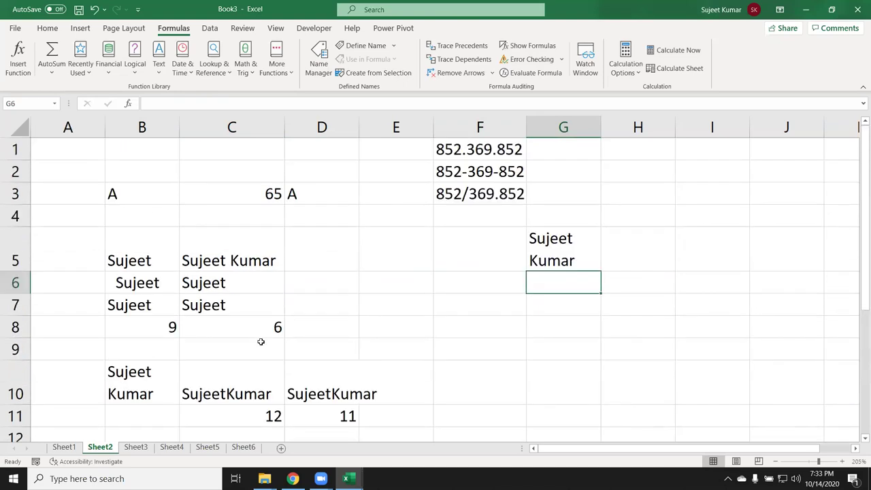
Inspect the CODE and CHAR formulas in C3 and D3, then enter a line break in H5.
click(262, 187)
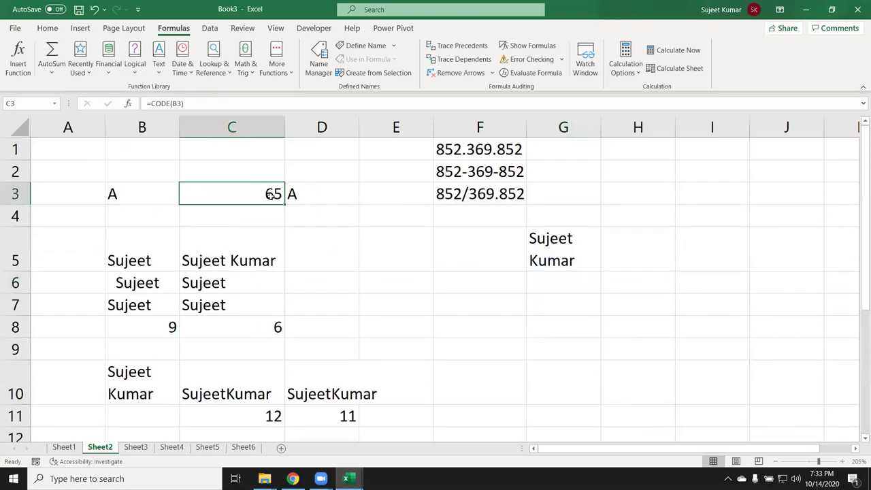
double_click(271, 195)
click(289, 193)
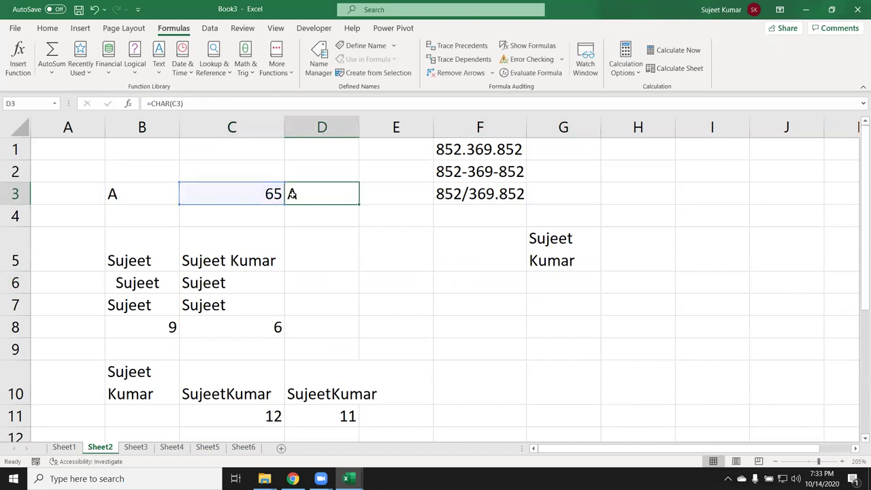
click(458, 308)
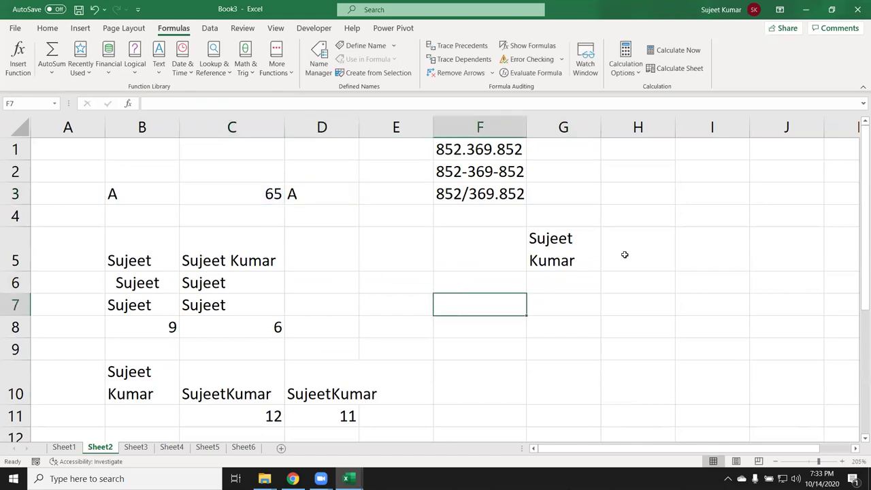
double_click(625, 254)
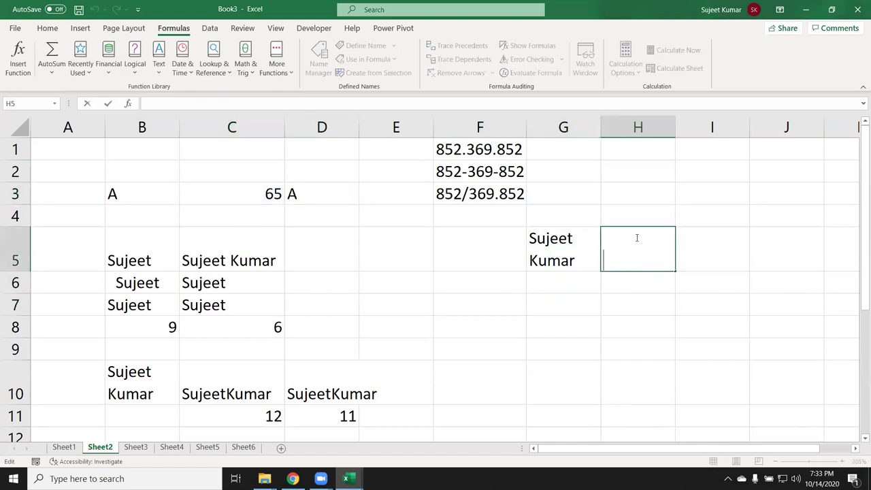
key(Escape)
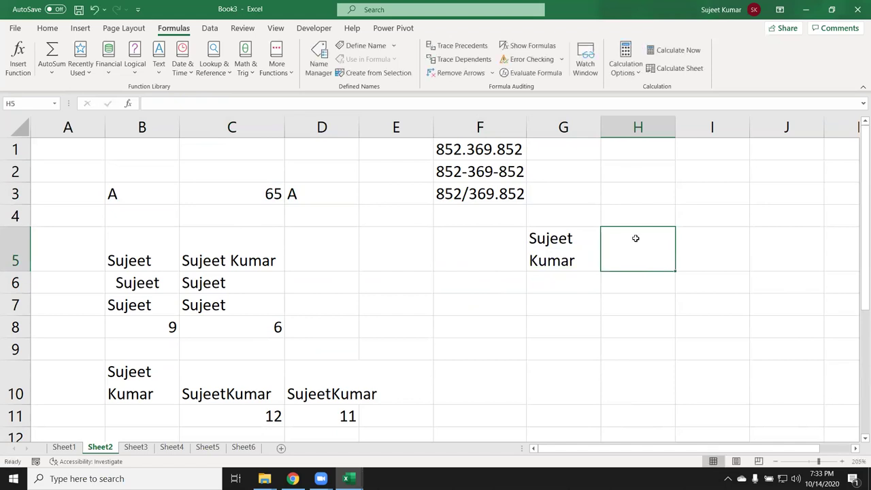
key(alt+Return)
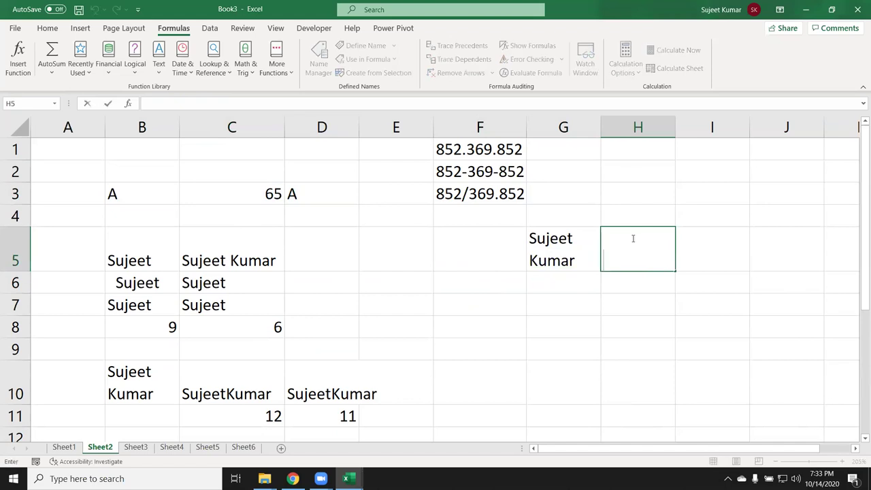
Enter =CODE(H5) in H6, showing 10 for the line break.
click(662, 329)
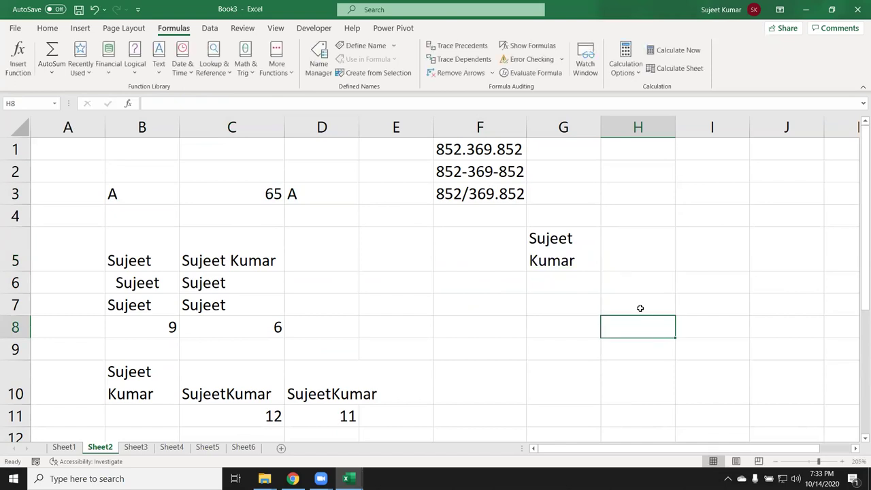
click(630, 279)
text(=co)
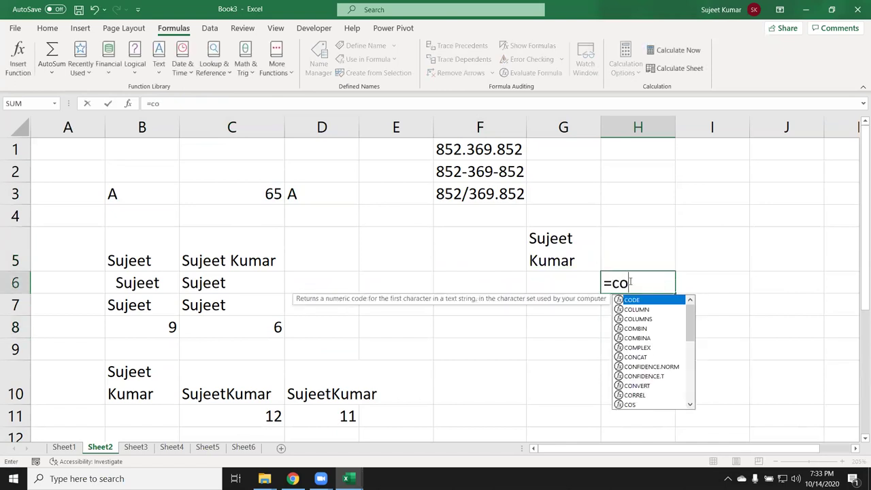
text(d)
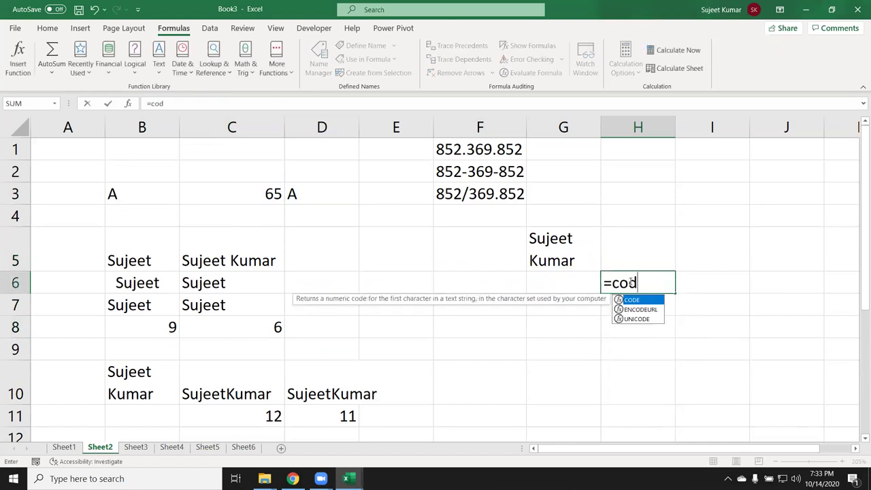
key(Tab)
key(Up)
key(Return)
click(629, 281)
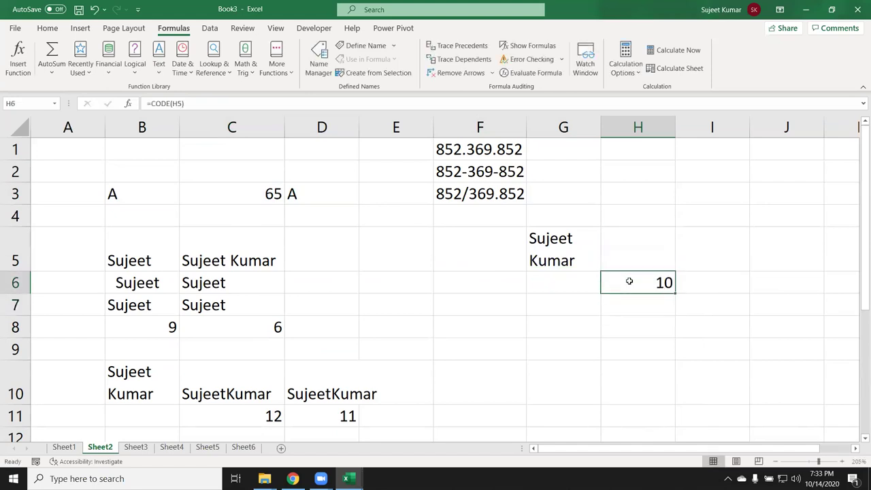
key(Up)
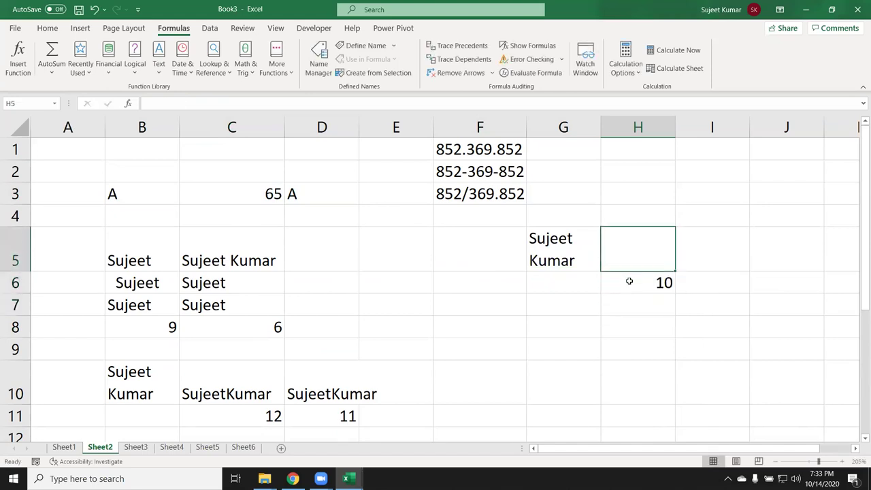
key(F2)
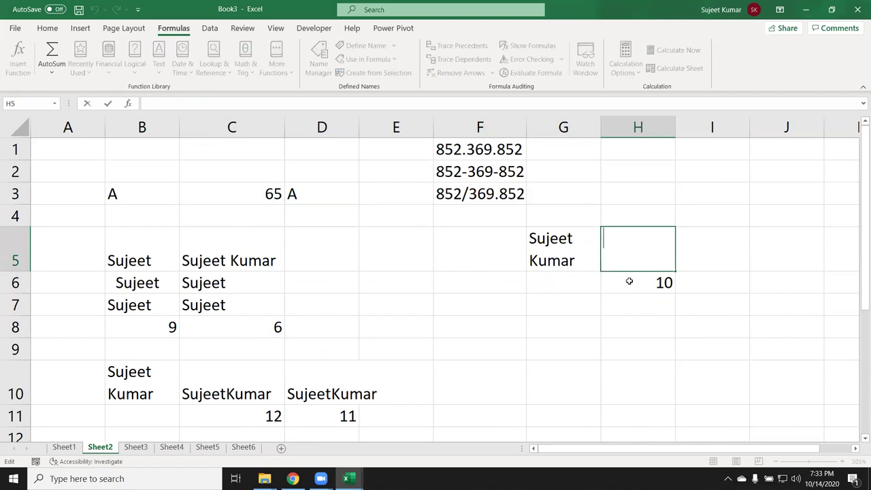
key(Escape)
Enter =CHAR(10) in H7 and the comparison =H5=H7 in H8, returning TRUE.
key(Down)
key(Down)
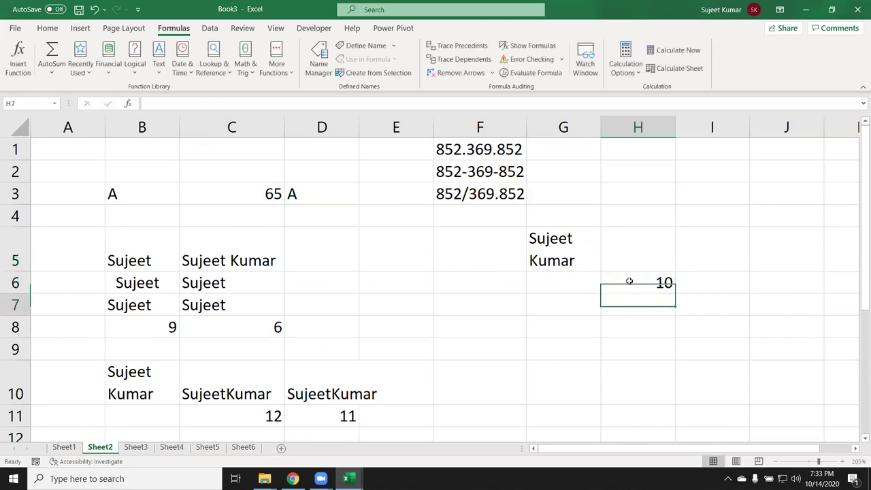
text(=CHAR(0)
key(BackSpace)
text(10))
key(Return)
text(=)
key(Up)
key(Up)
key(Up)
text(=)
key(Up)
key(Return)
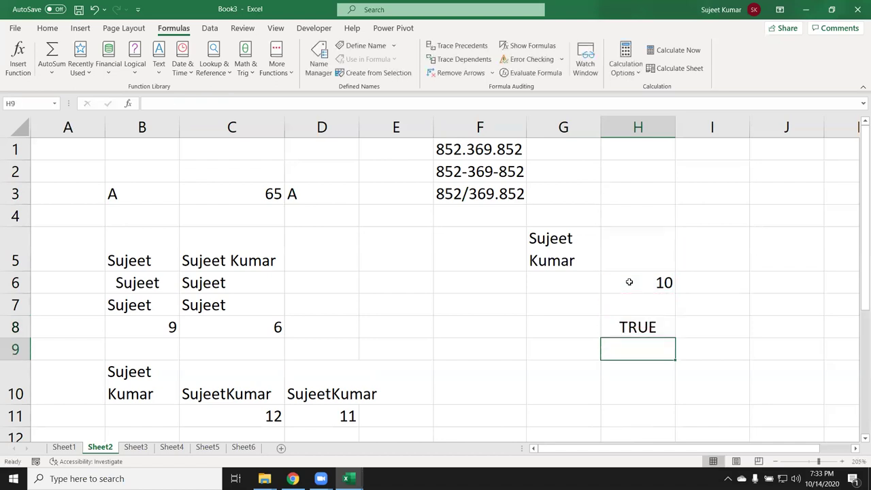
Enter =SUBSTITUTE(B10,CHAR(10)," ") in B12, putting the name on one line with a space.
scroll(483, 302, down, 1)
click(143, 366)
text(=sub)
key(Tab)
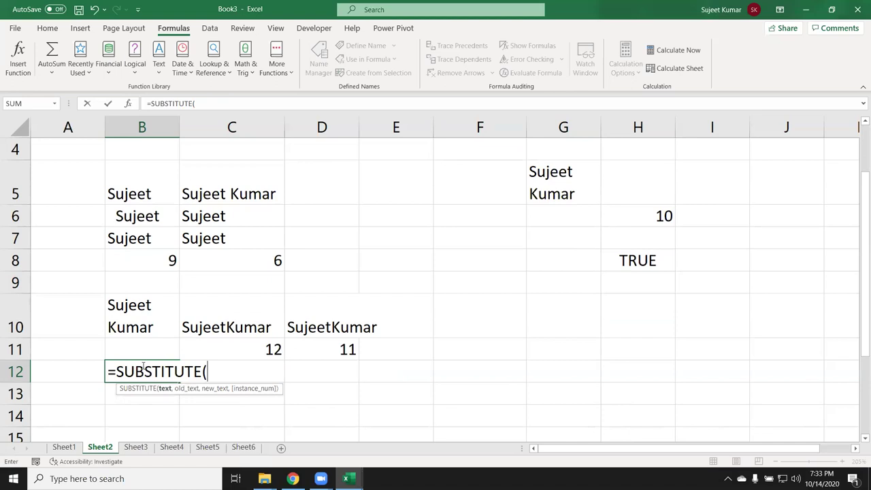
key(Up)
key(Up)
text(,cha)
key(Tab)
text(10),)
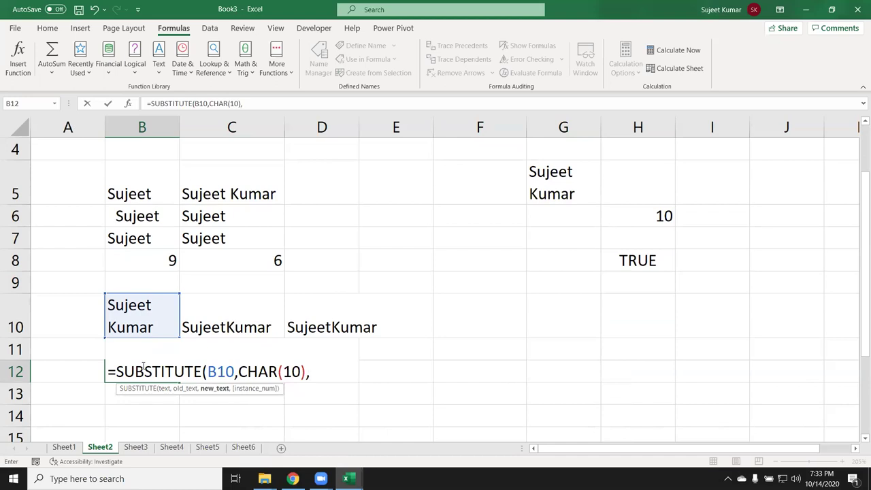
text(" "))
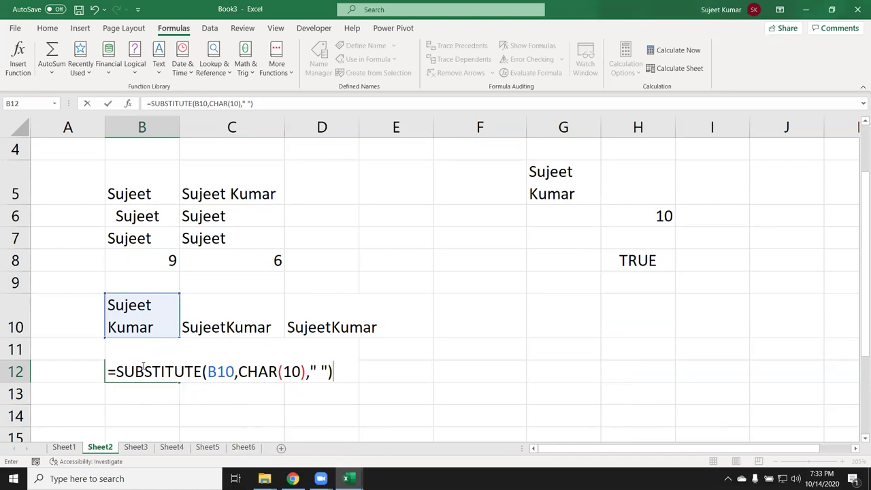
key(Return)
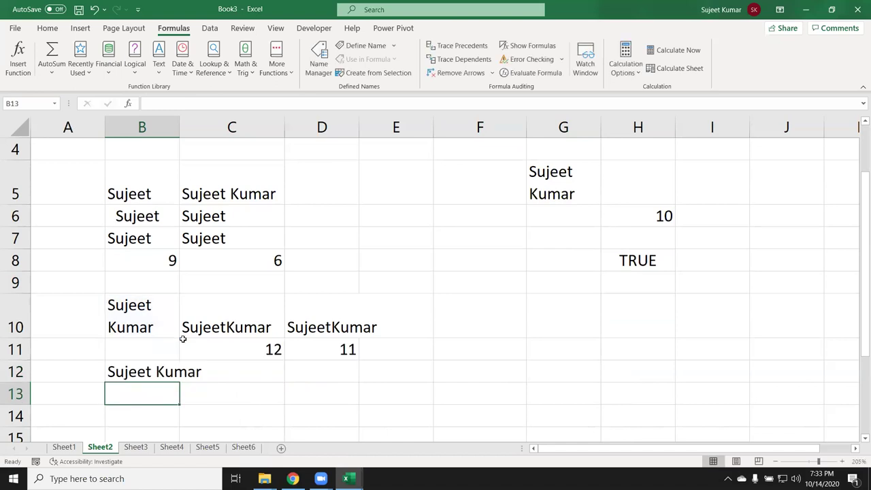
key(Up)
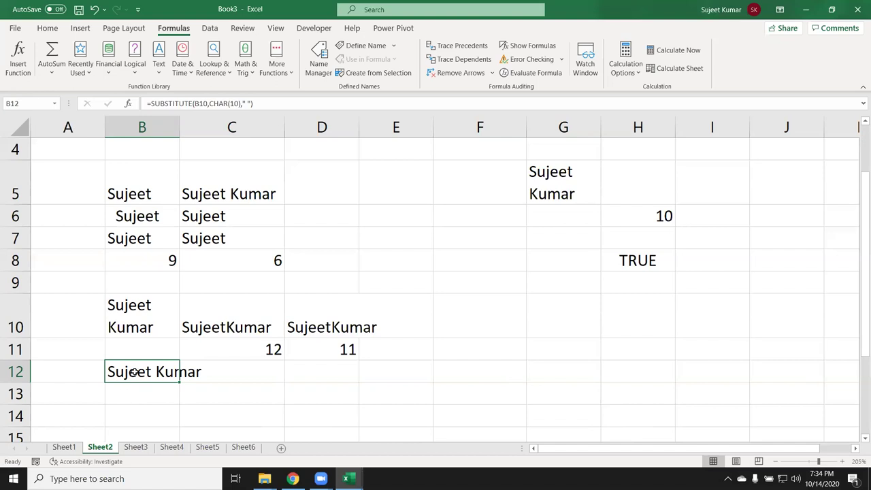
double_click(164, 372)
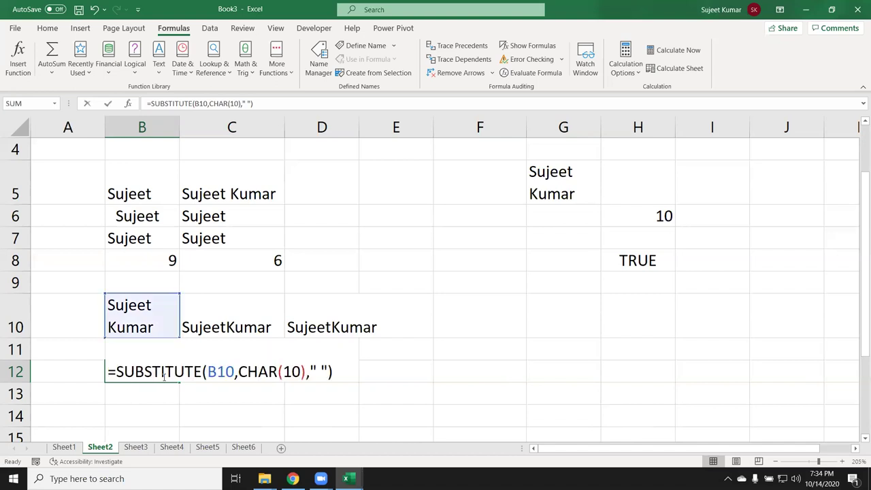
click(319, 371)
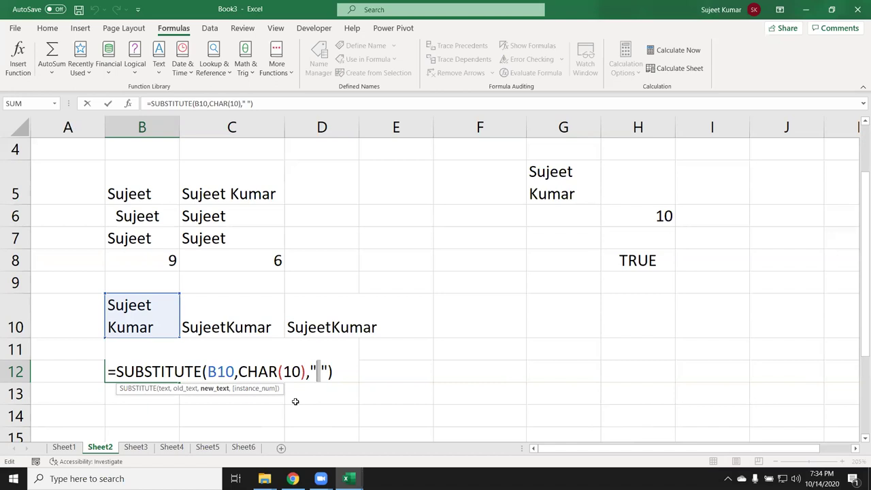
key(Delete)
key(Return)
key(Up)
key(F2)
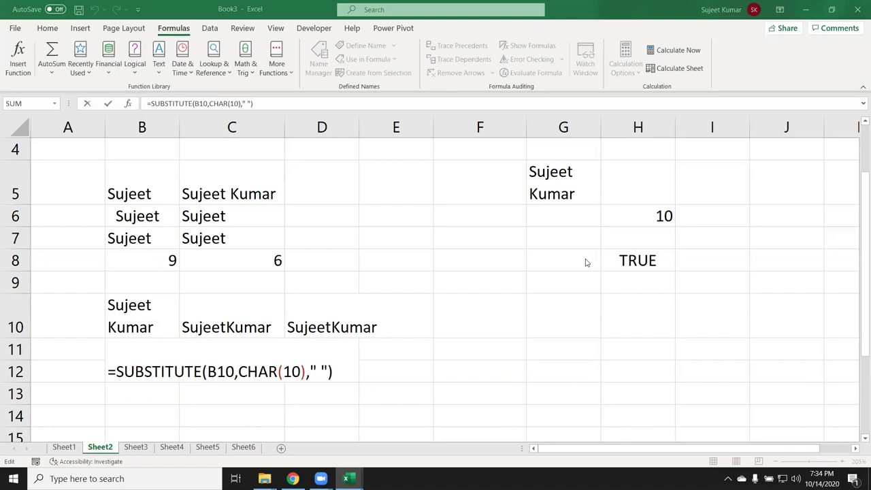
key(Return)
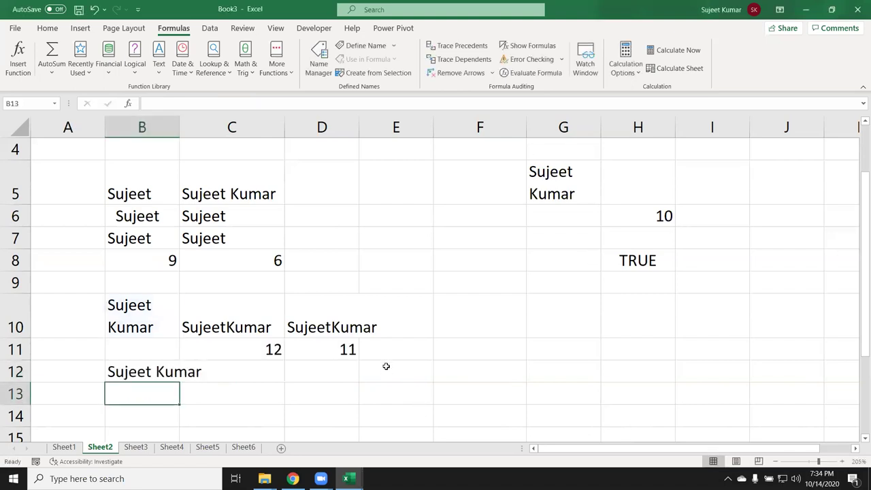
click(162, 373)
Review C3's =CODE(B3) returning 65 and D3's =CHAR(C3) returning A, then edit C14.
scroll(189, 356, up, 1)
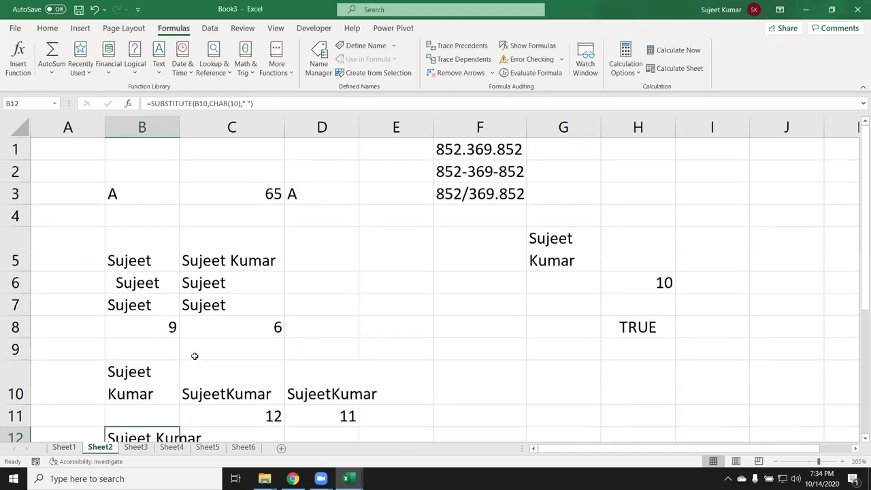
click(136, 193)
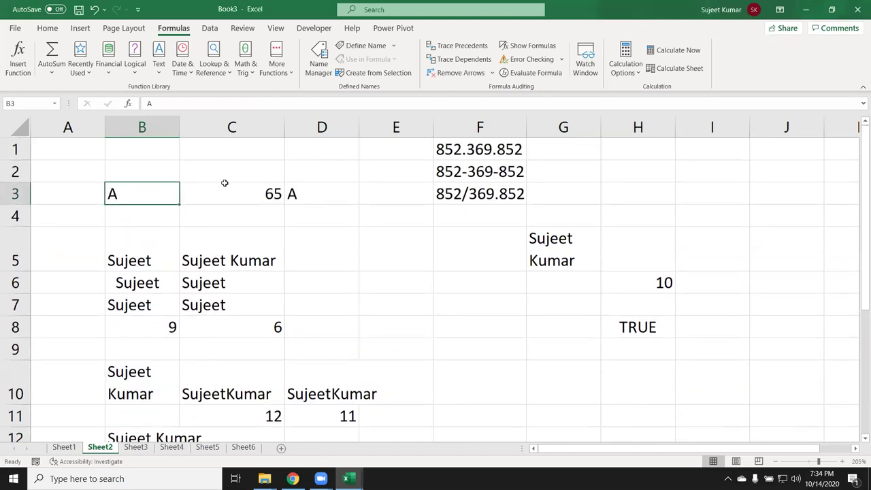
click(256, 192)
click(313, 190)
click(263, 193)
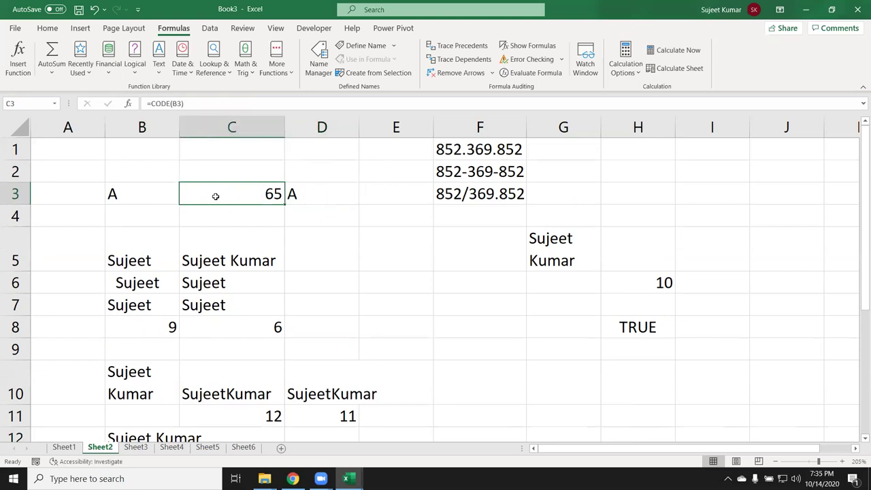
click(330, 193)
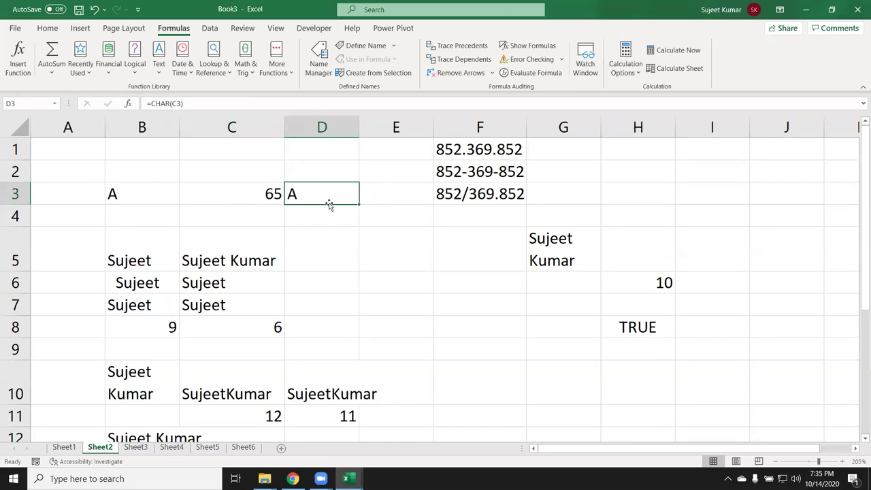
scroll(333, 228, down, 1)
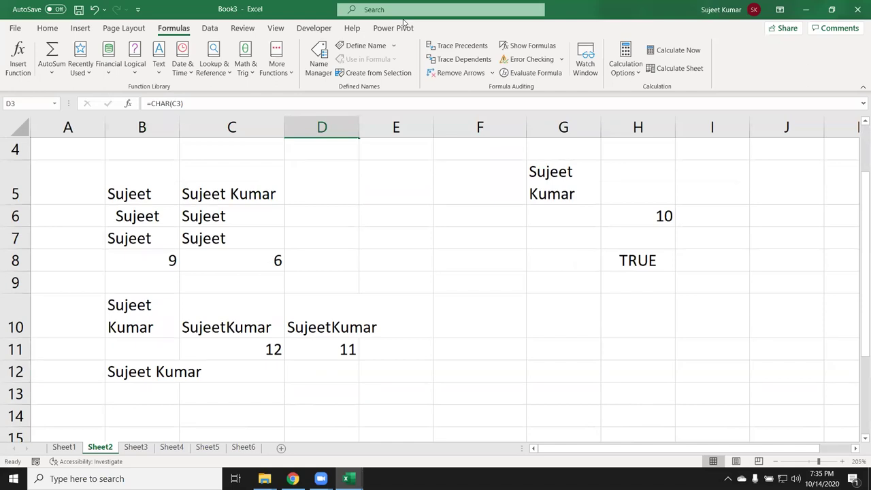
double_click(256, 411)
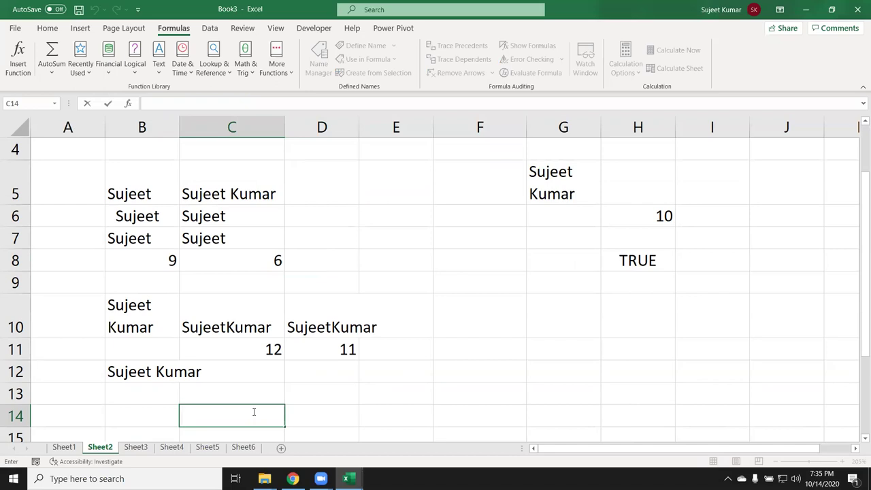
Confirm the symbol in C14 and enter =CODE(C14) in D14, returning 63.
click(332, 400)
scroll(288, 399, down, 2)
click(211, 264)
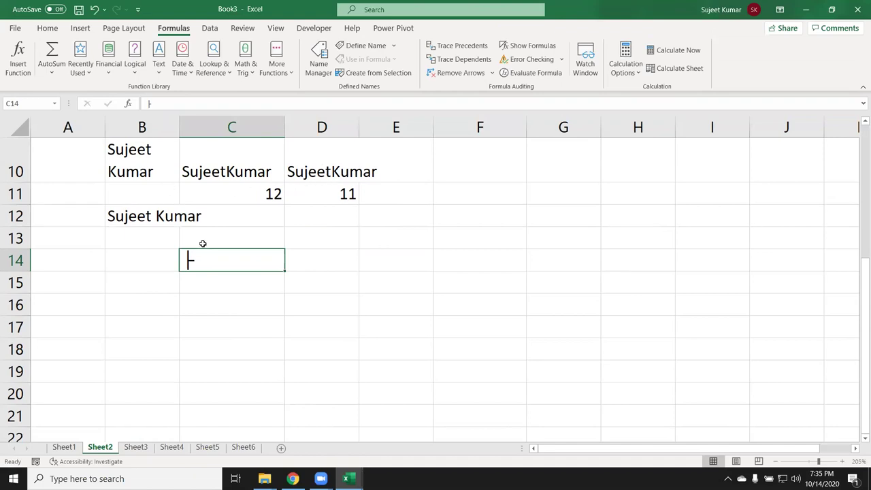
click(298, 256)
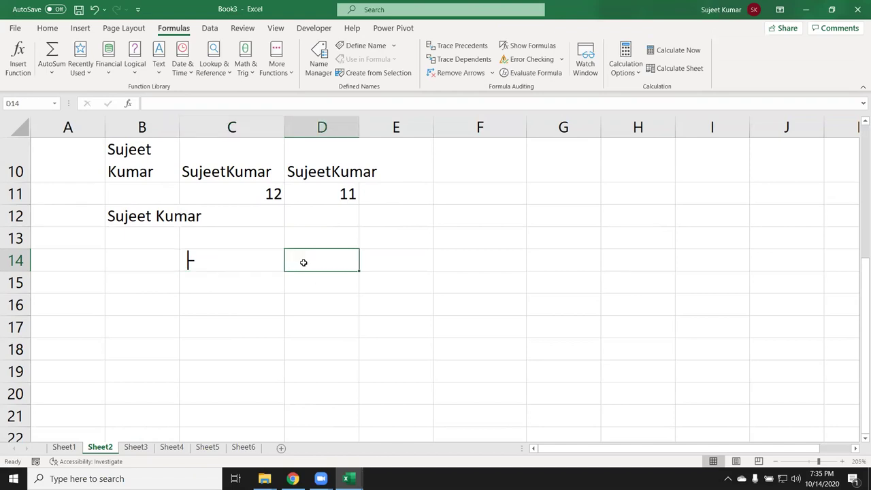
text(=code)
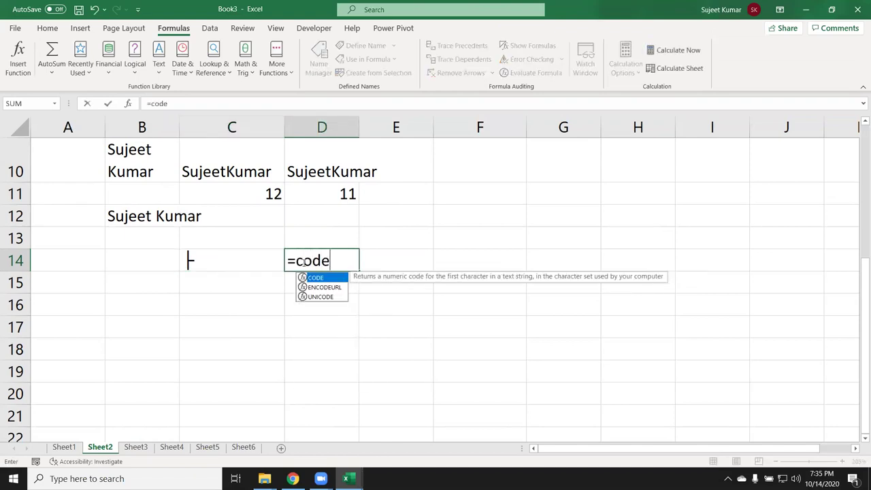
key(Tab)
key(Left)
key(Return)
click(302, 262)
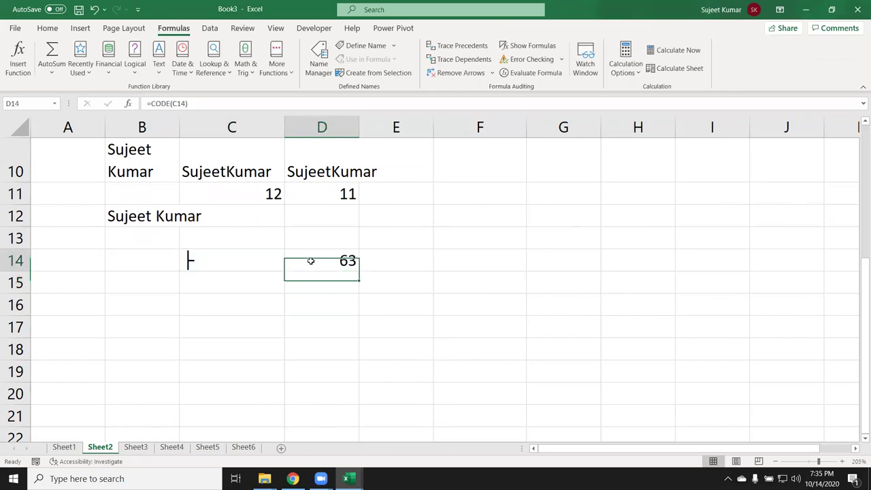
scroll(313, 262, up, 3)
scroll(327, 266, down, 2)
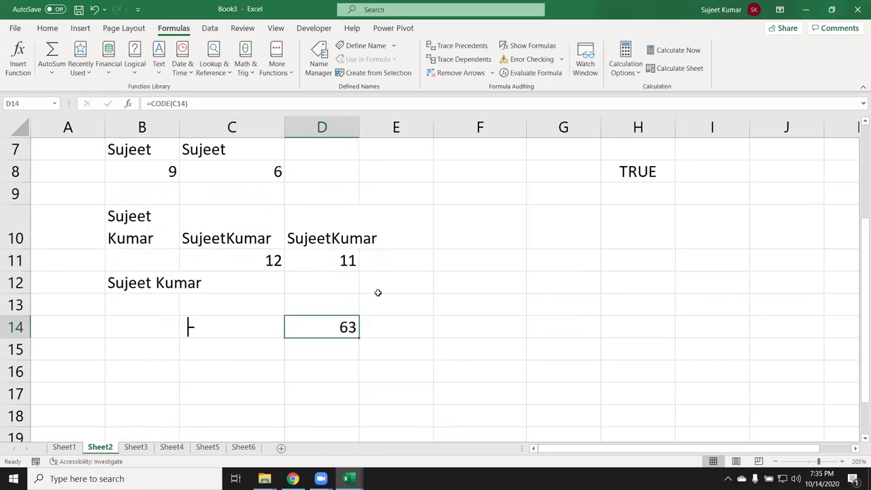
Enter a mistyped formula in E14, which shows a #NAME? error.
click(404, 324)
text(=cj\h)
key(Tab)
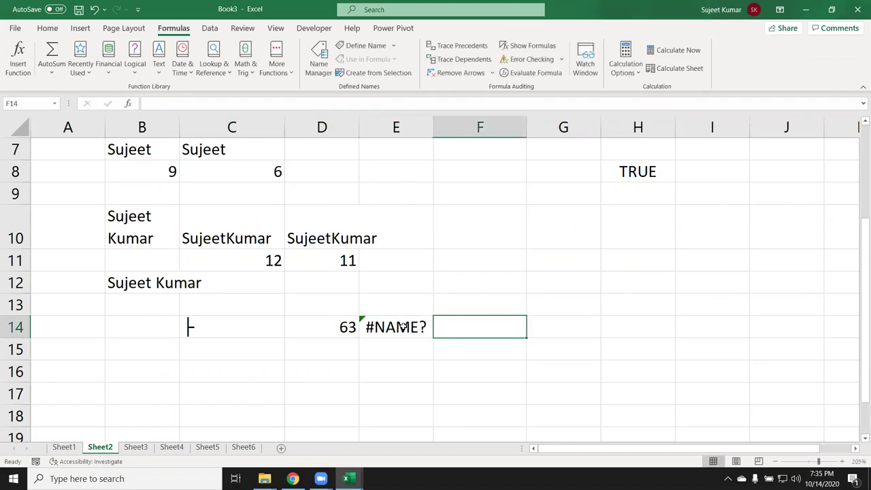
Replace E14 with =CHAR(D14), which returns ? for code 63.
click(403, 328)
text(=ch)
key(Tab)
key(Left)
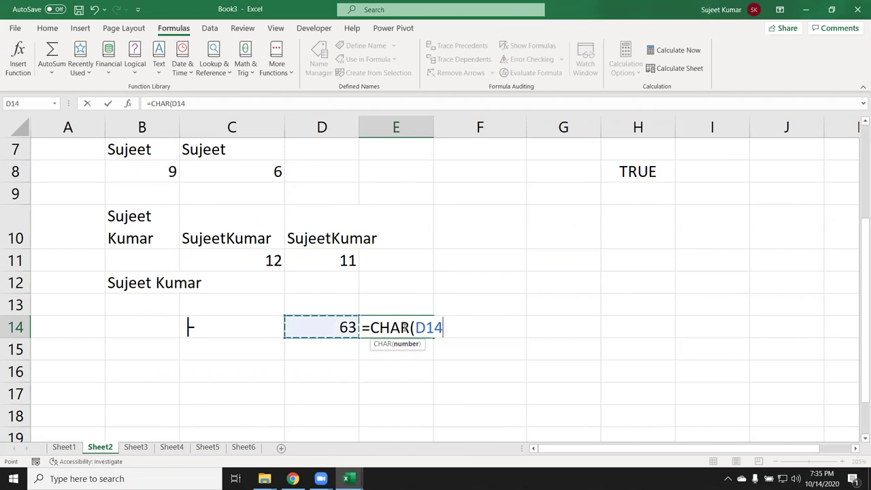
key(Return)
click(404, 327)
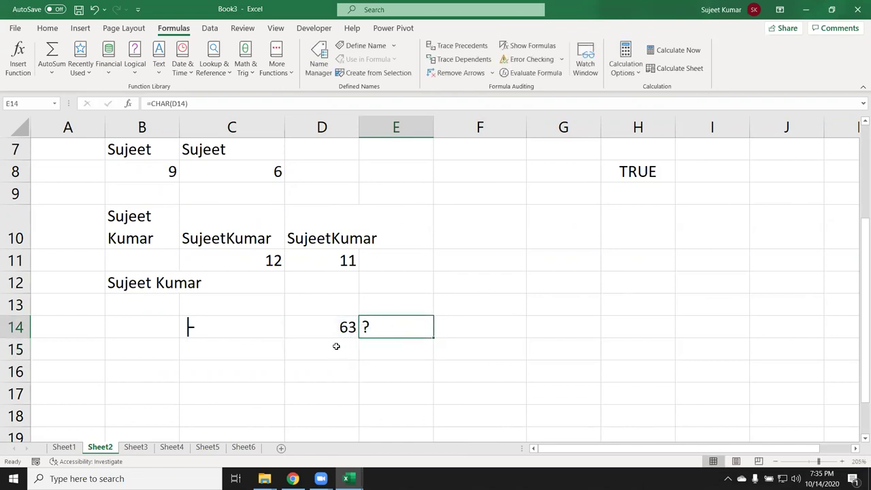
Compare the symbols with =C14=E14 in D15, which returns FALSE.
click(338, 347)
text(=)
key(Left)
key(Up)
text(=)
key(Right)
key(Up)
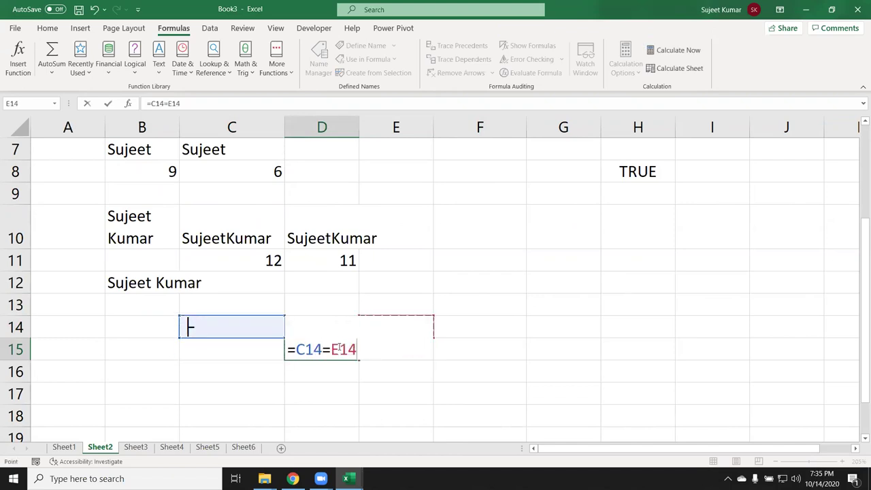
key(Return)
click(339, 347)
Clear the test formulas from D15 and E14, keeping D14's 63.
key(Delete)
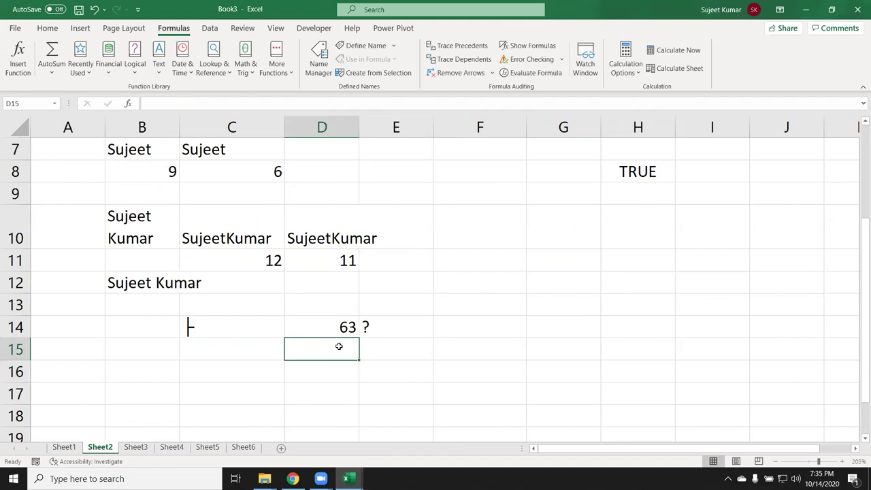
key(Up)
key(Right)
key(F2)
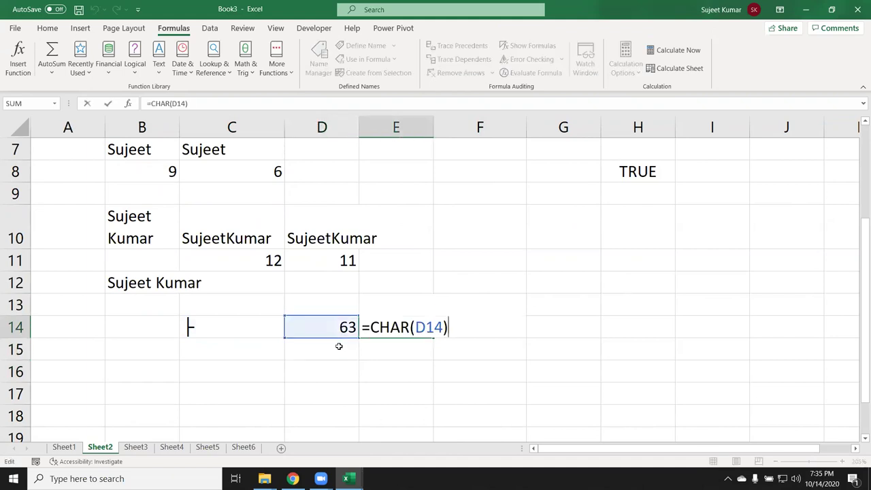
key(ctrl+Return)
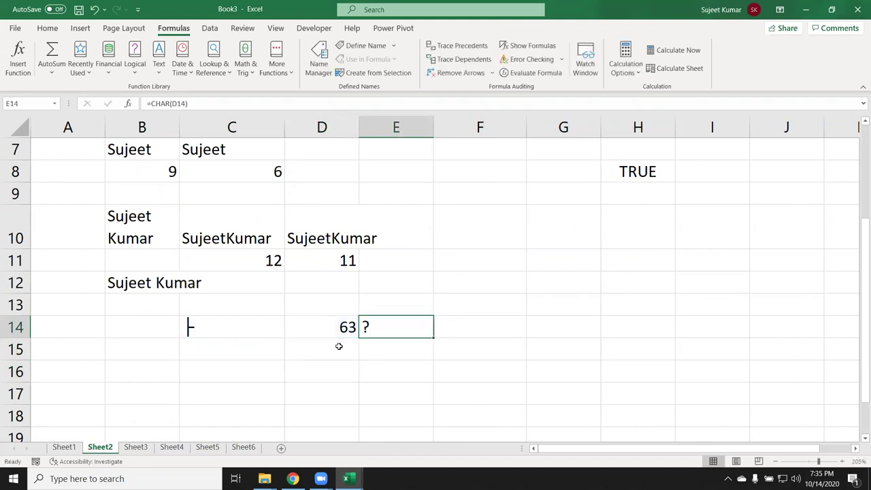
key(Delete)
key(Left)
key(Left)
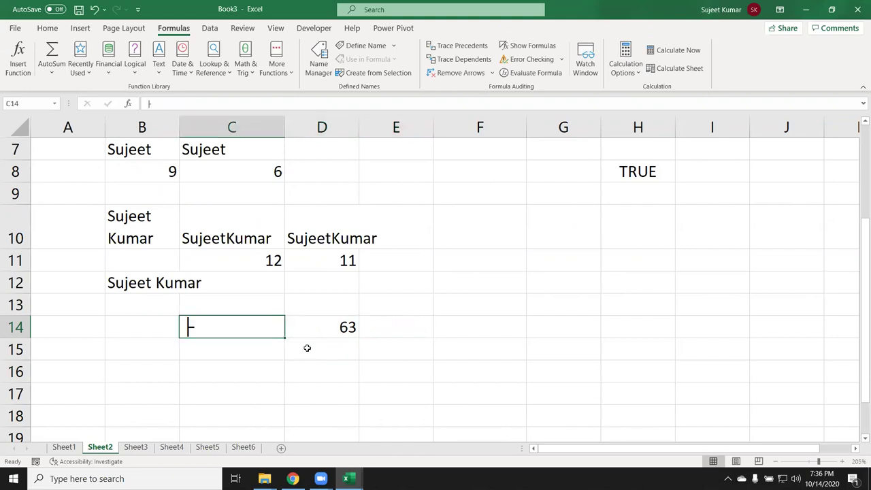
scroll(299, 344, up, 2)
scroll(295, 338, down, 5)
scroll(254, 313, up, 2)
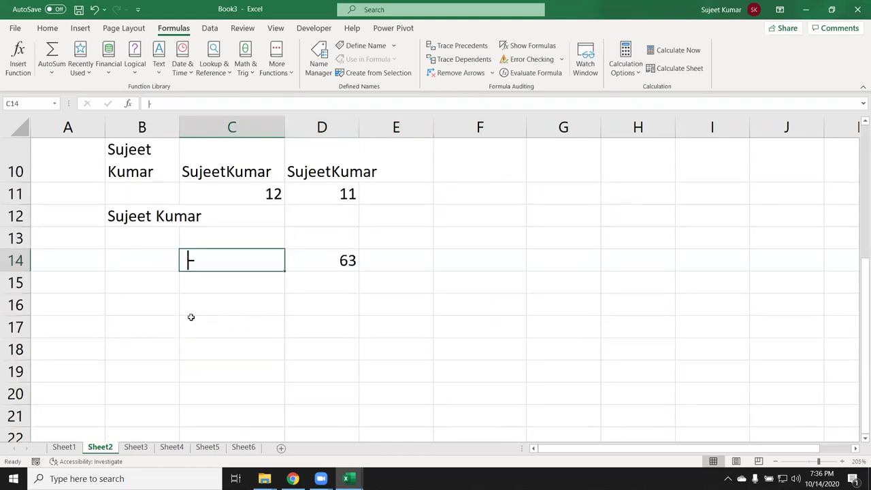
click(158, 320)
text(Sujeet)
key(Tab)
text(Kumar)
key(Tab)
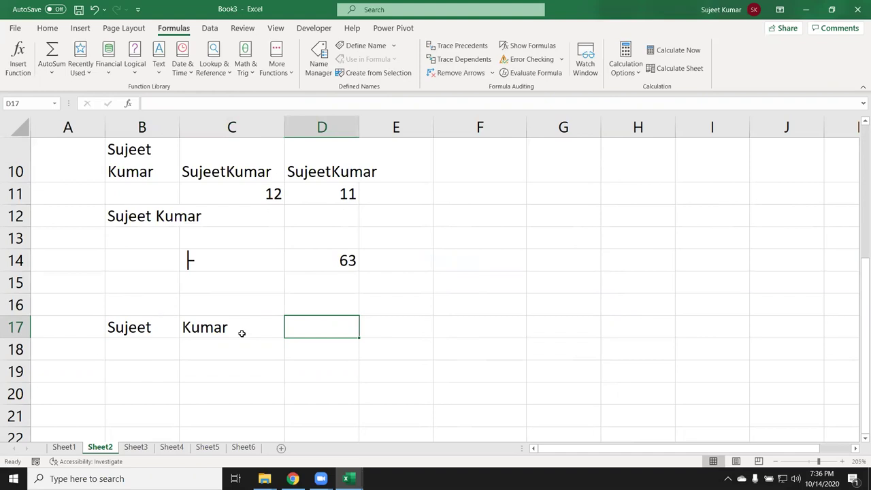
Enter =CONCATENATE(B17,C17) in D17.
text(=)
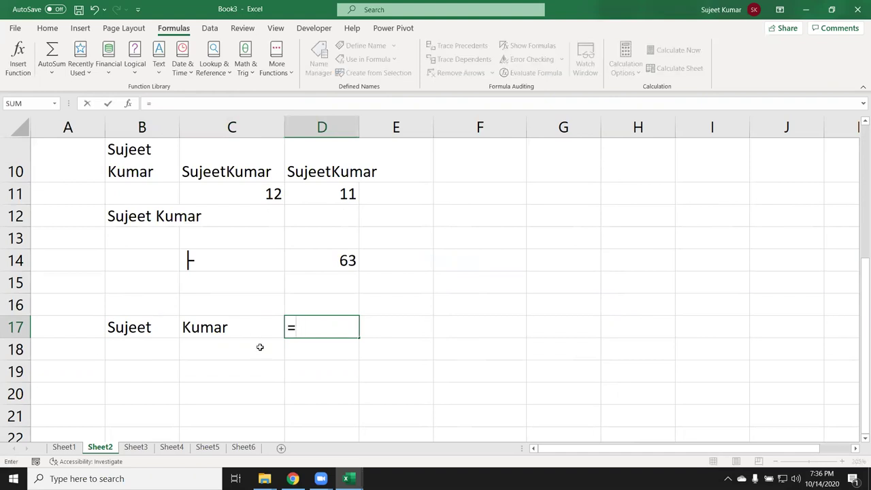
text(con)
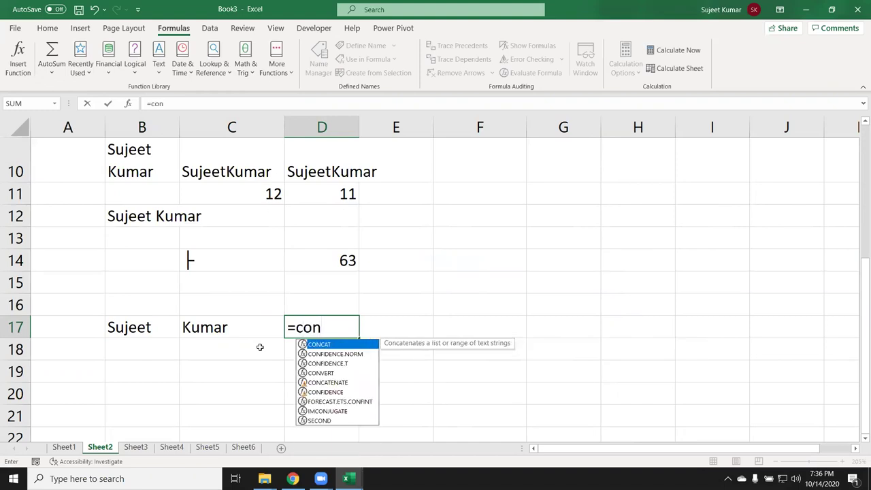
key(Down)
key(Down)
key(Down)
key(Down)
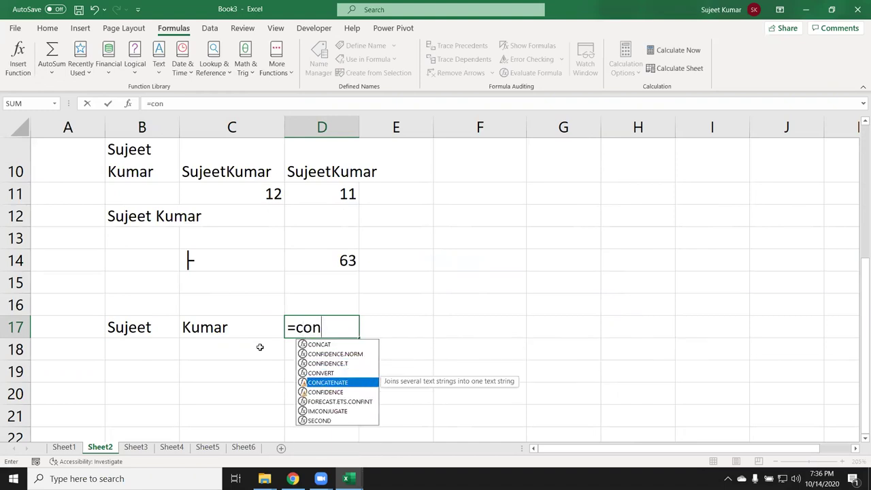
key(Tab)
click(166, 322)
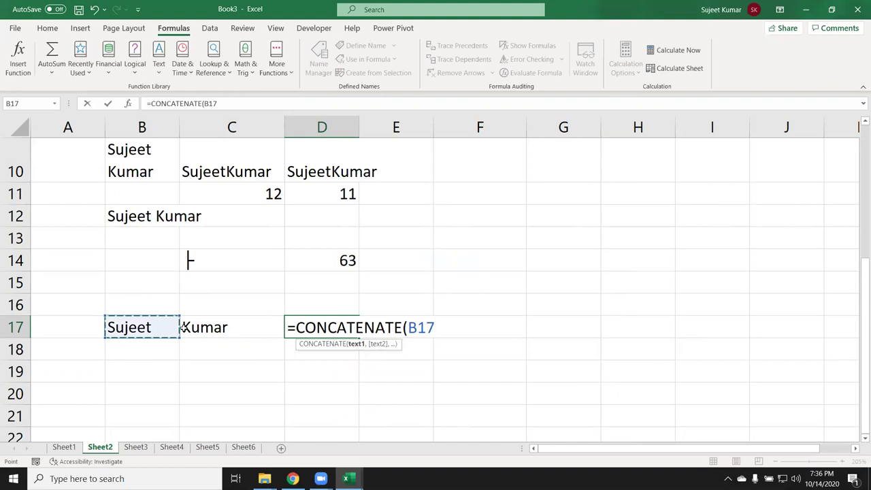
text(,)
click(216, 326)
key(Return)
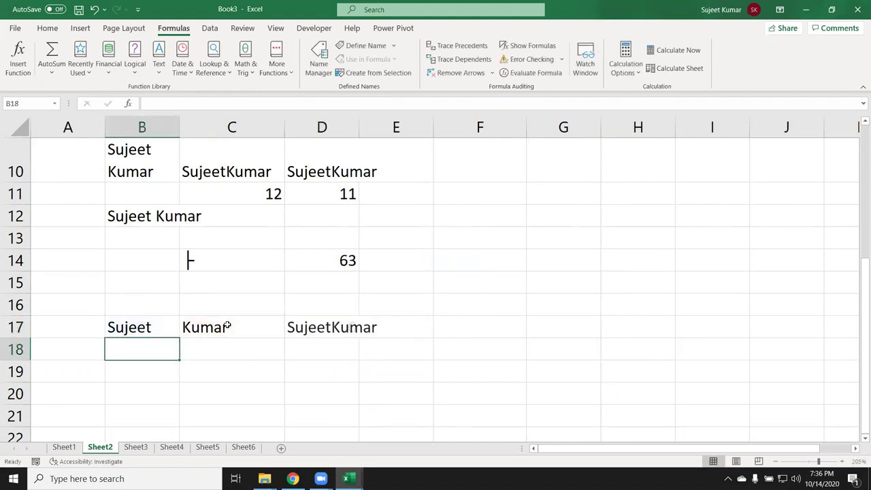
Change D17 to =CONCATENATE(B17," ",C17) so the names are separated by a space.
double_click(301, 326)
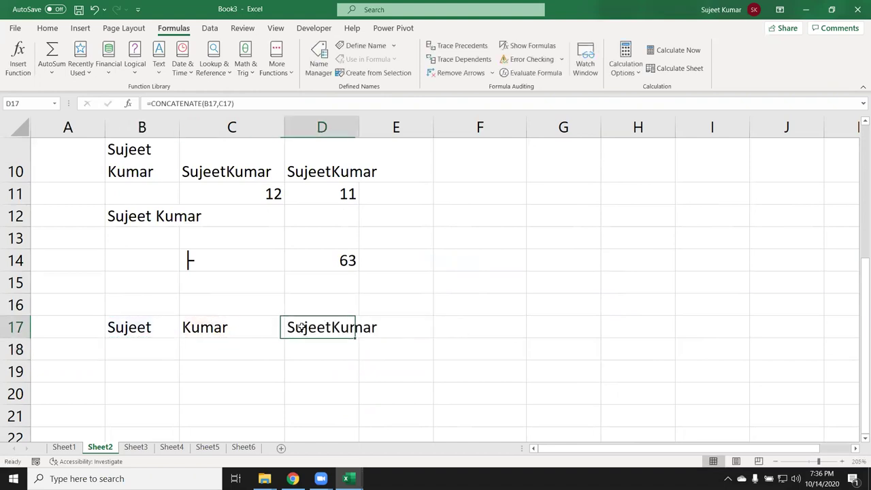
click(441, 327)
text(" ",)
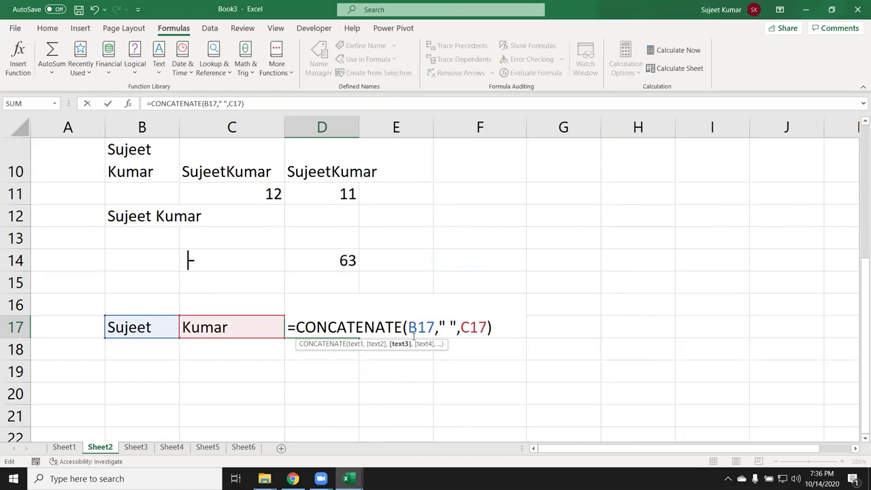
click(417, 329)
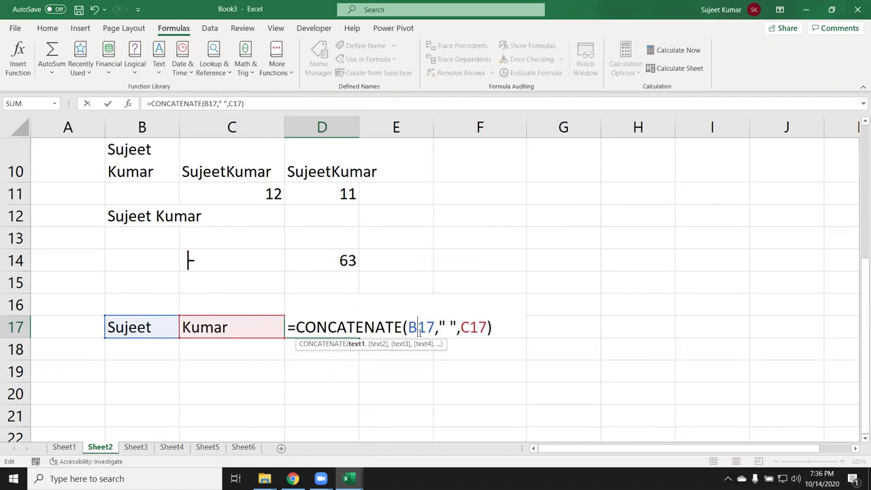
click(452, 327)
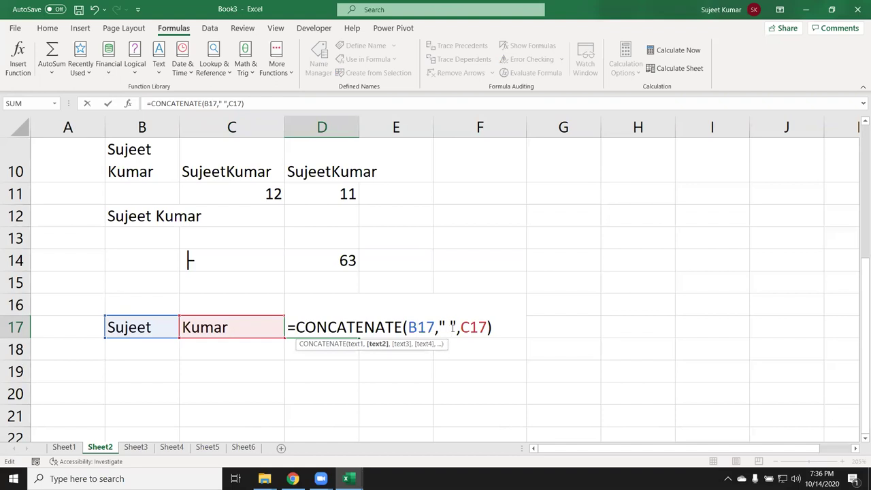
click(479, 327)
key(Return)
key(Up)
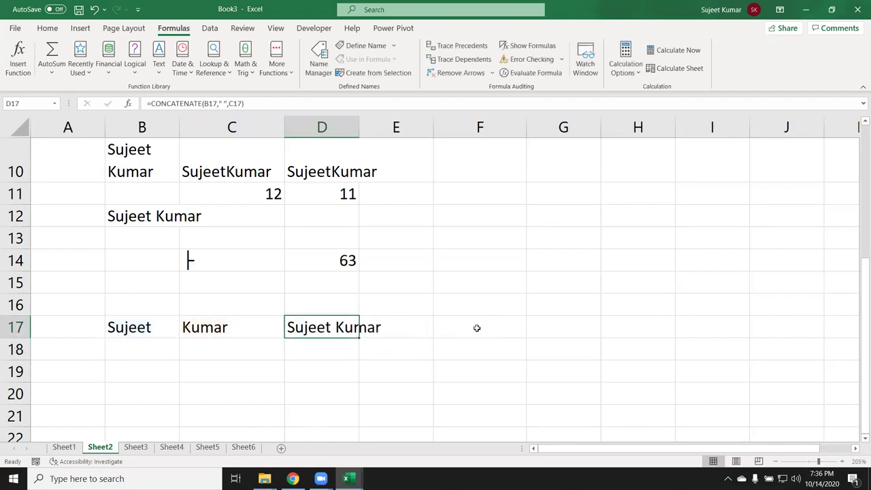
key(Down)
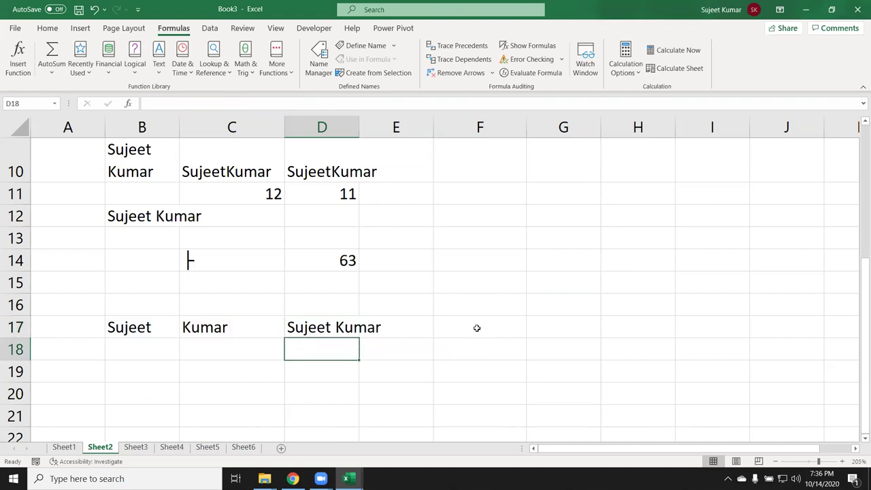
text(=)
click(146, 327)
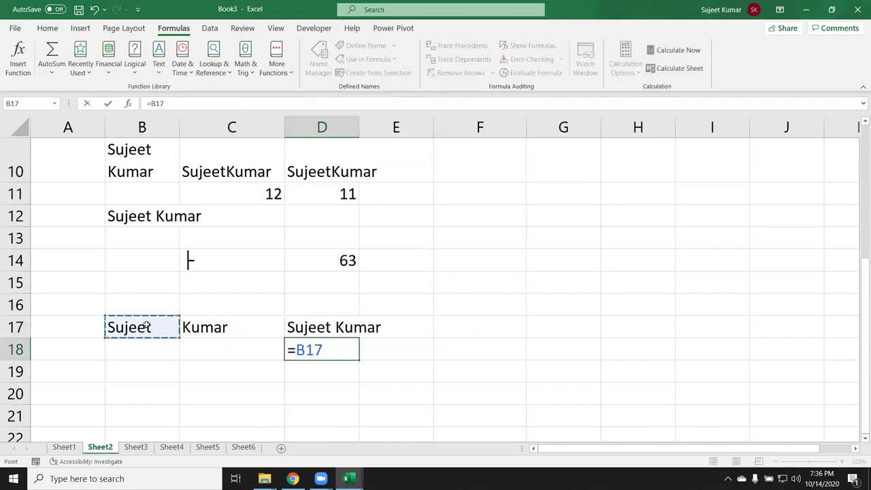
text(&" )
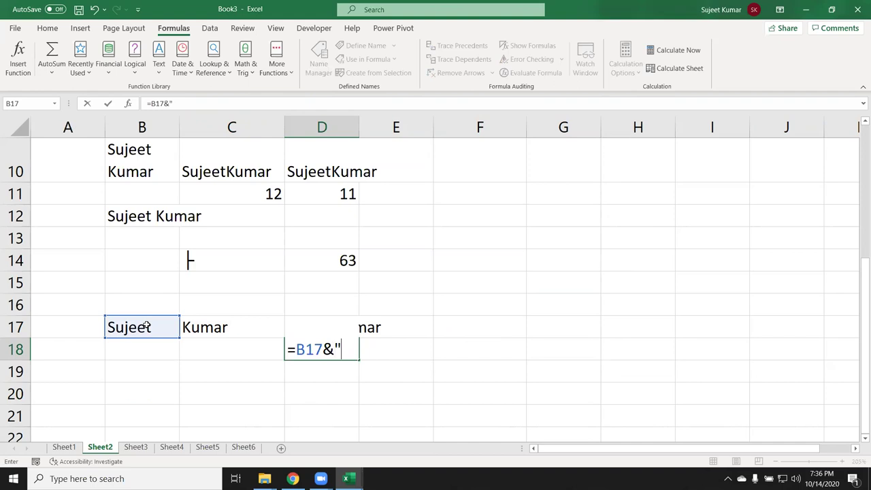
text("&)
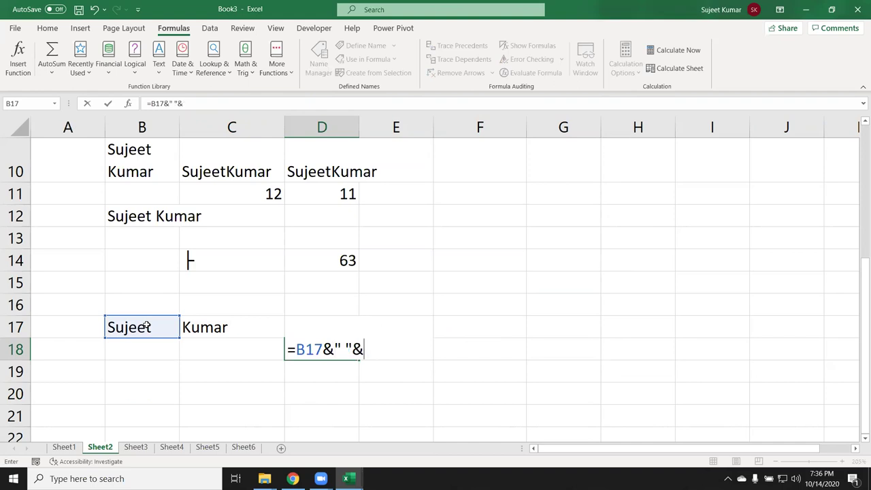
click(204, 327)
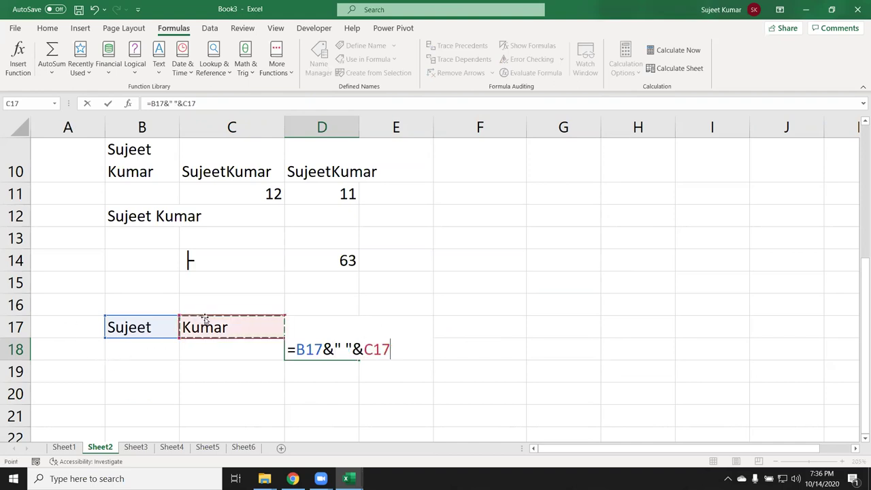
key(Return)
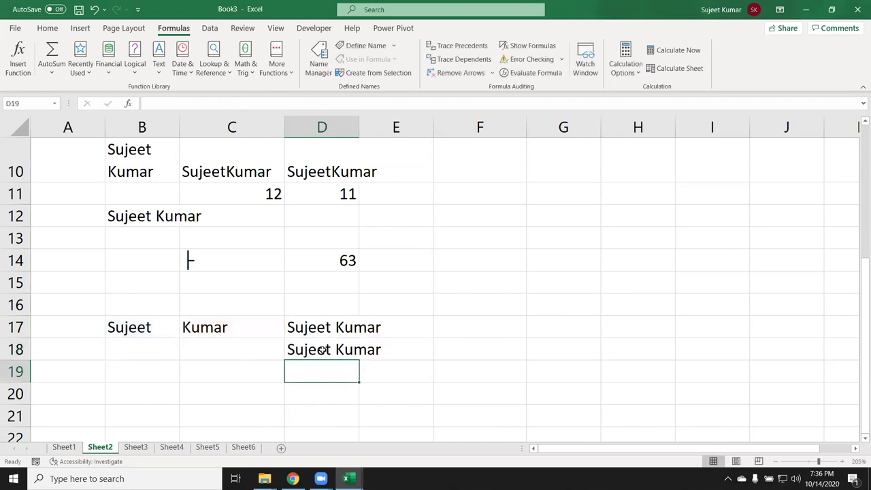
click(320, 350)
Compare D17's CONCATENATE formula with D18's ampersand formula without changing either.
click(320, 328)
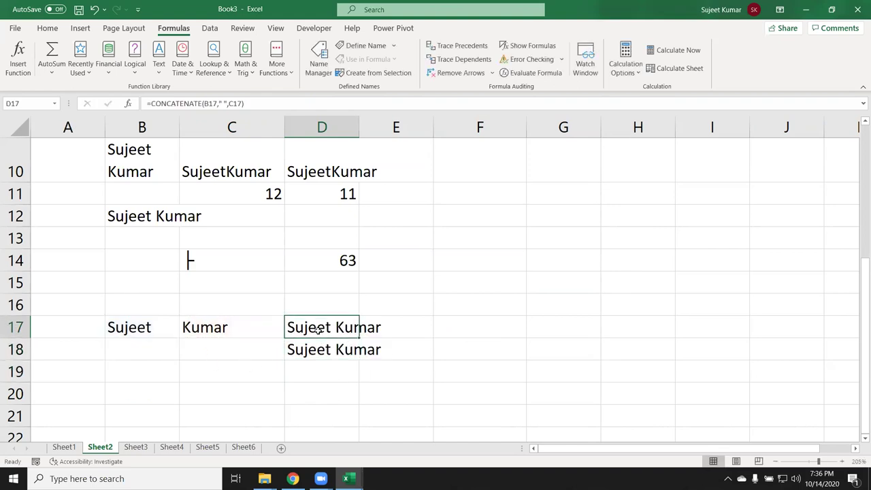
double_click(318, 328)
key(Escape)
double_click(315, 353)
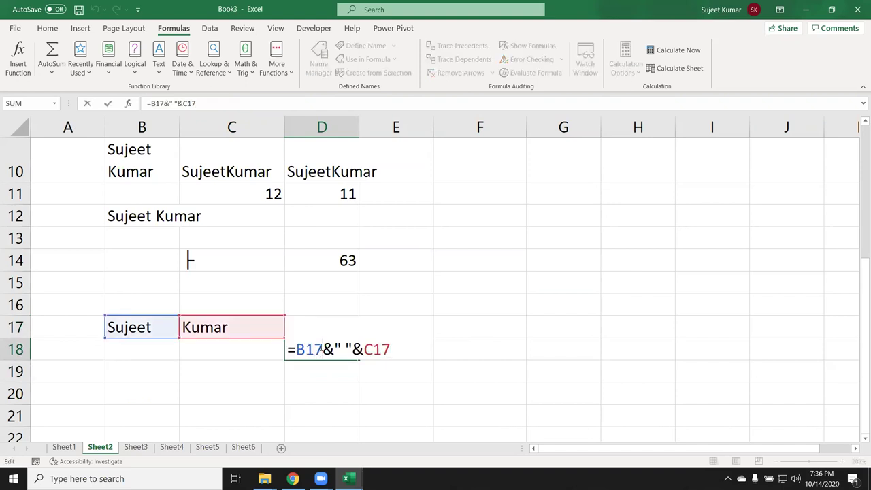
drag(309, 348, 409, 349)
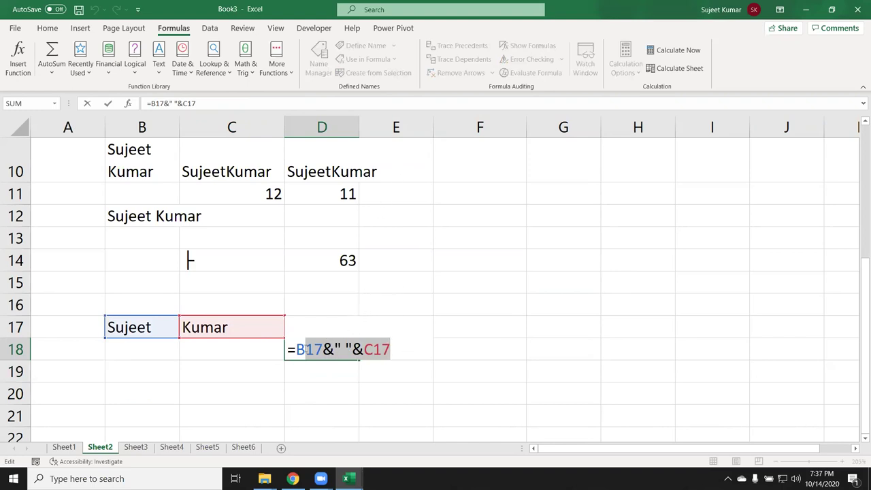
drag(297, 348, 392, 349)
key(ctrl+Return)
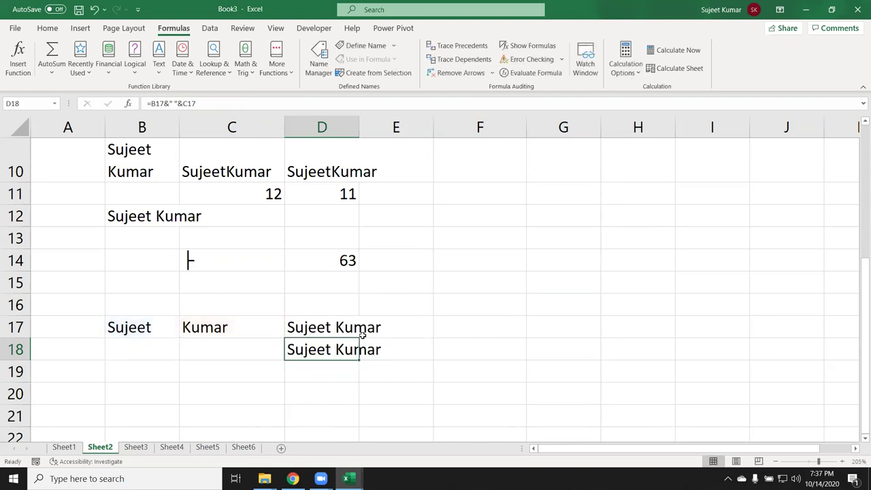
scroll(363, 335, up, 1)
scroll(363, 335, down, 1)
click(117, 393)
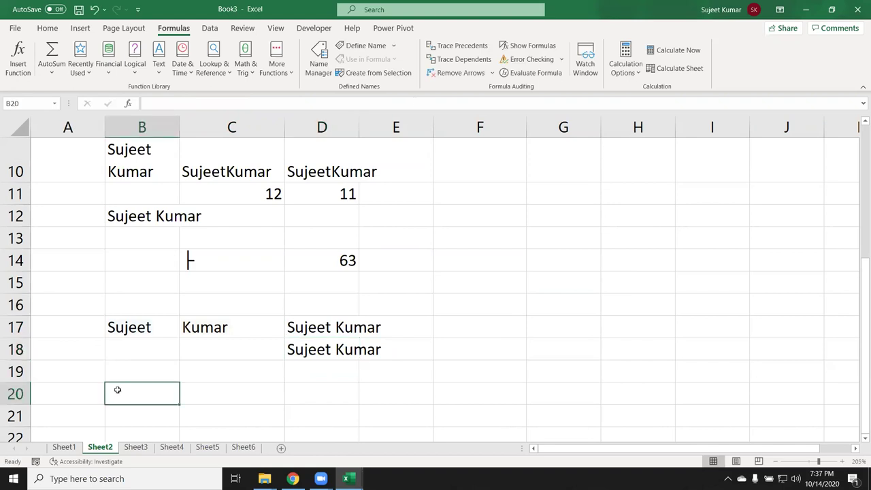
Enter 1-Jan in B20 and today's date, 10/14/2020, in C20.
text(1/1)
key(Tab)
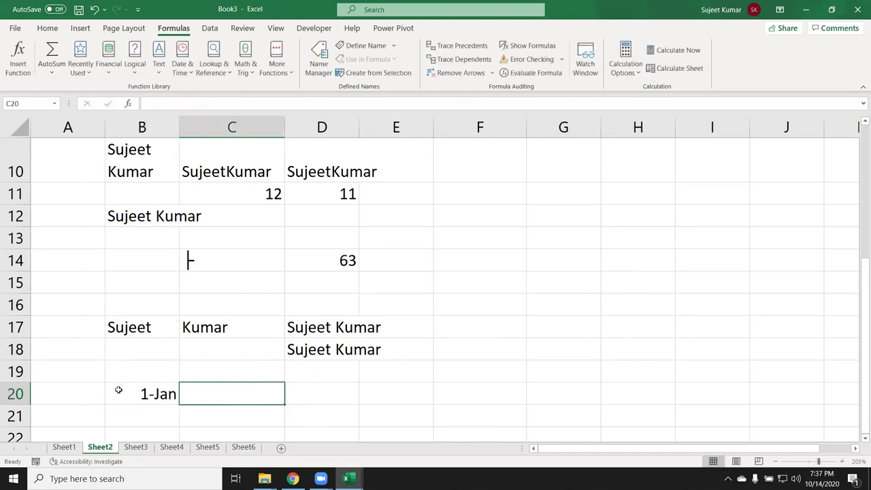
key(ctrl+semicolon)
key(Return)
key(Up)
key(Right)
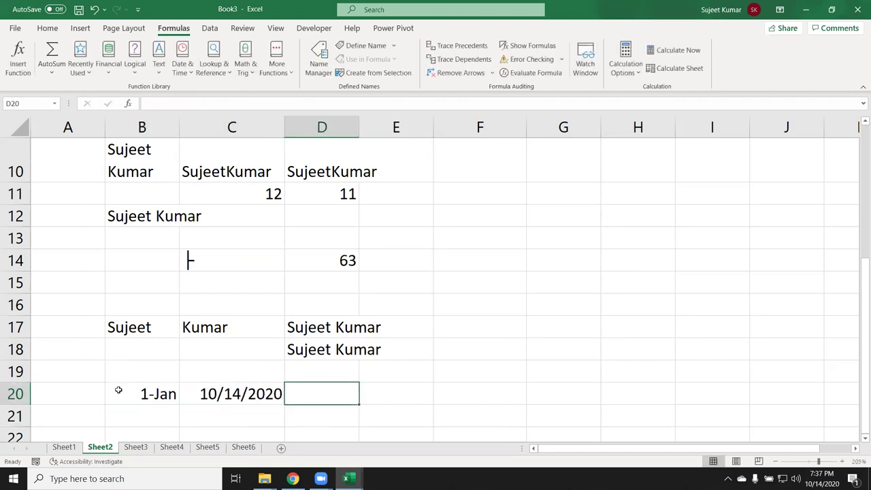
text(=)
click(118, 390)
text(&)
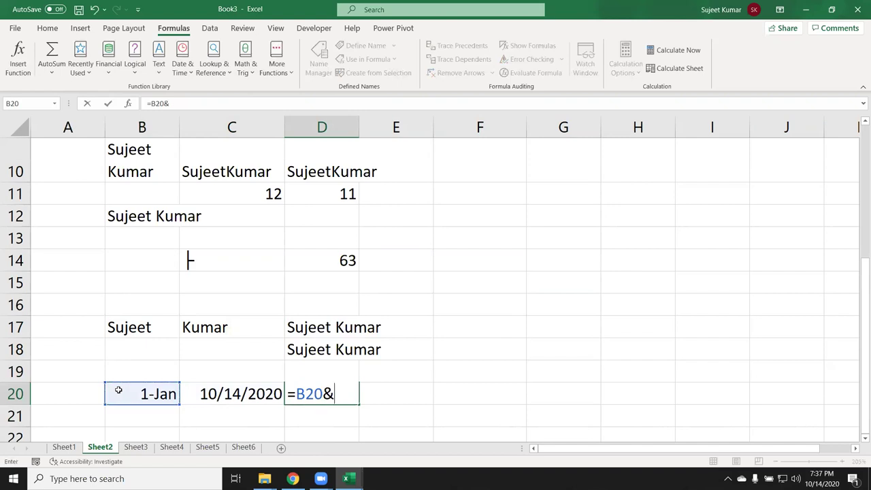
text(" "&)
key(Left)
key(Return)
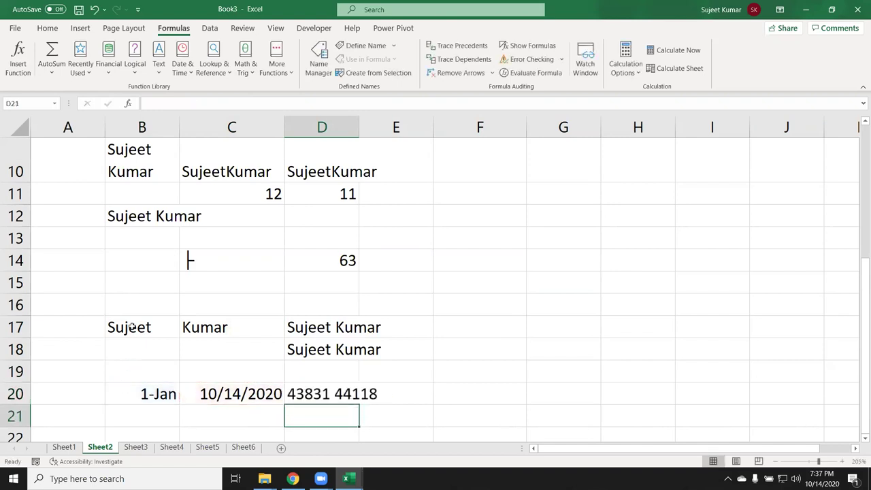